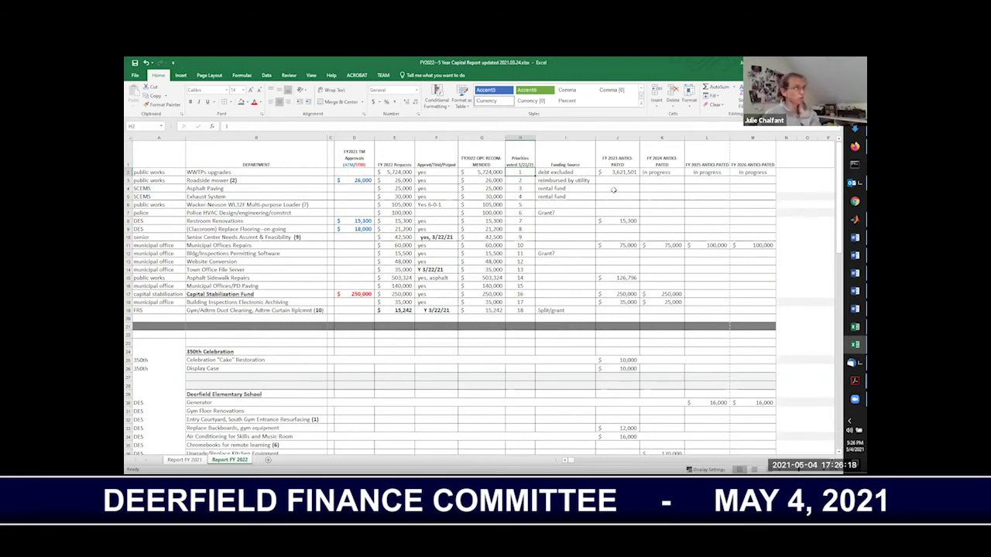
# Go through the funding sources and recommended amounts of the top-priority capital requests, from WWTPs upgrades to the school restroom renovations
pyautogui.press('Right')
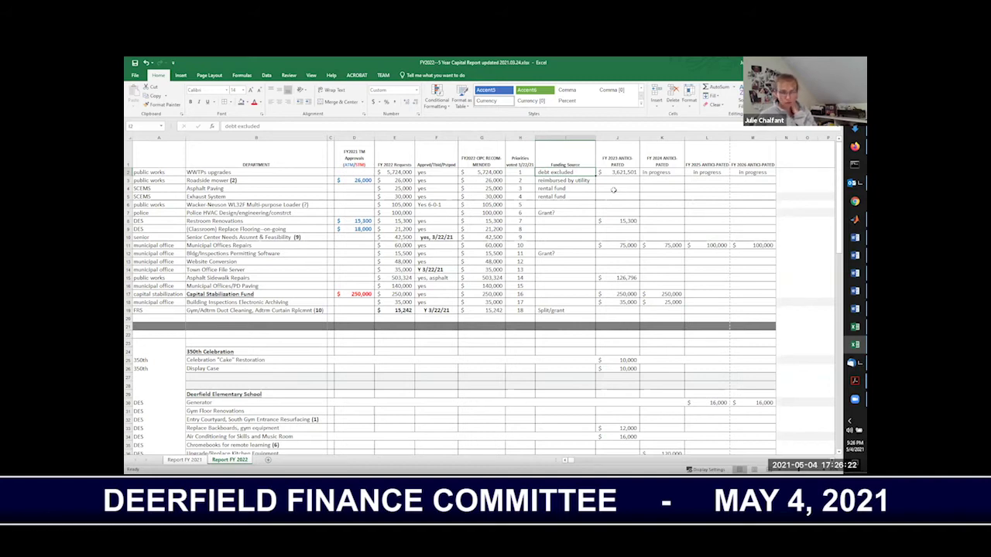
pyautogui.press('Down')
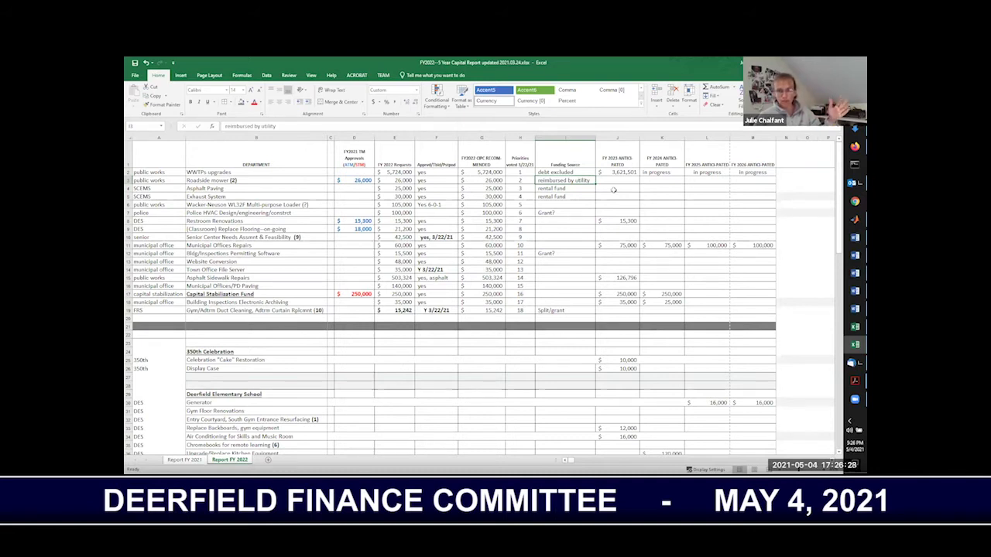
pyautogui.press('Down')
pyautogui.press('Down')
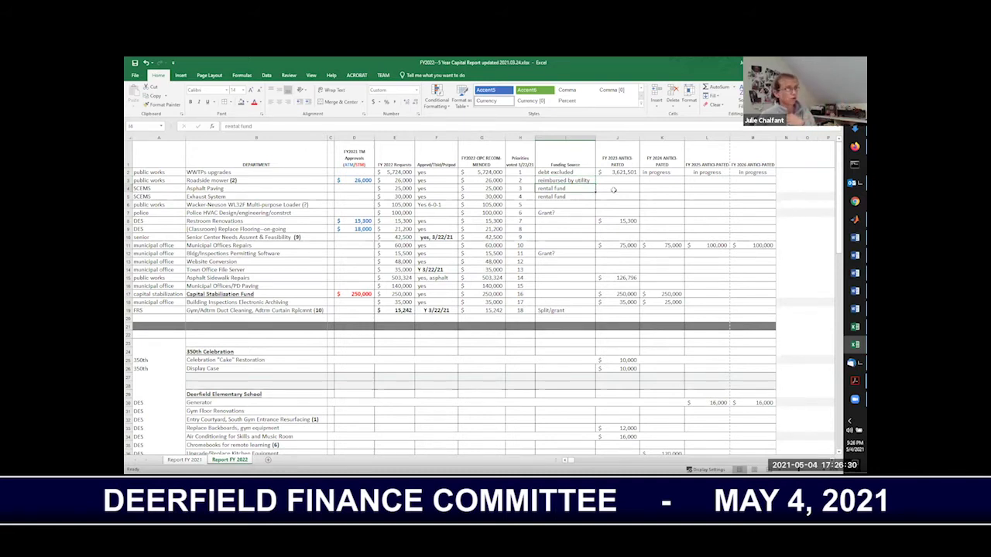
pyautogui.press('Down')
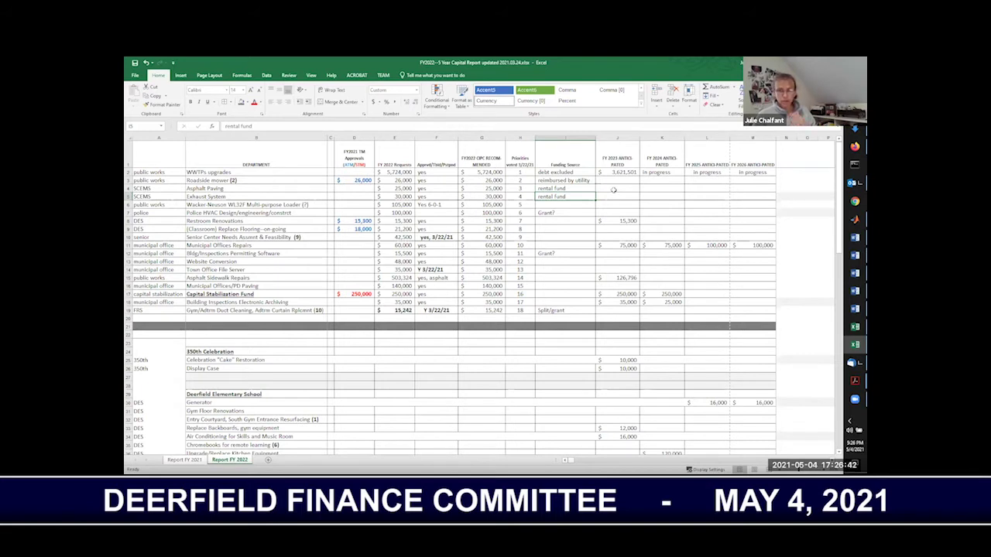
pyautogui.press('Down')
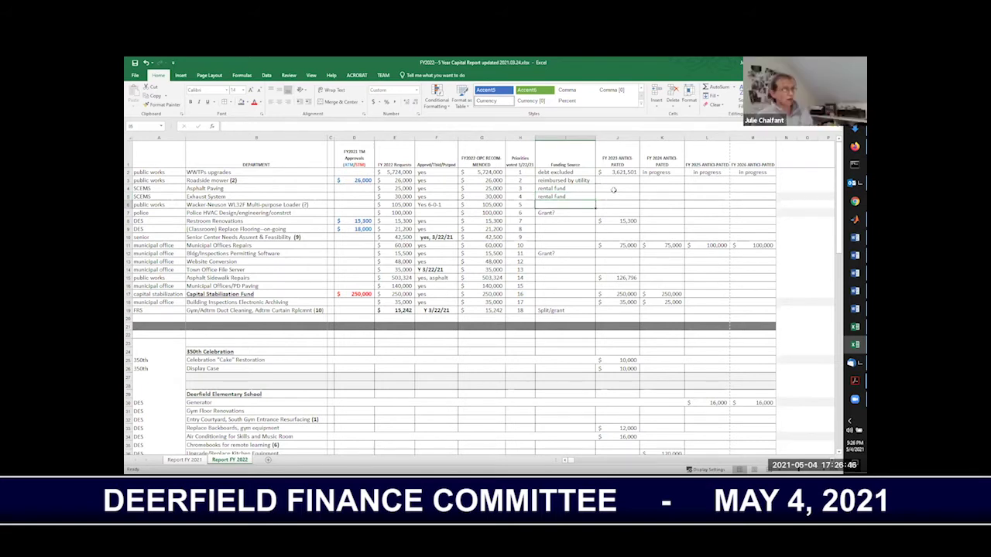
pyautogui.press('Left')
pyautogui.press('Left')
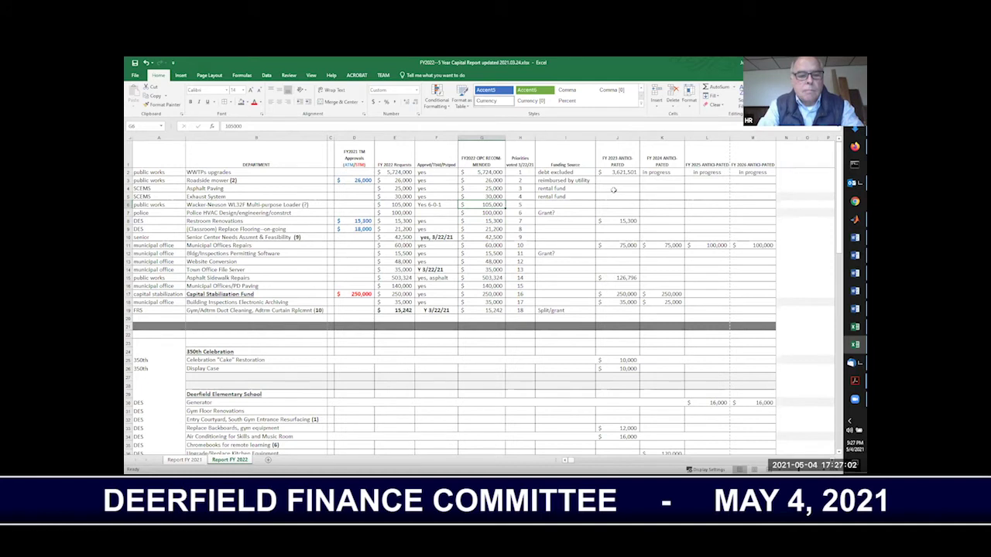
pyautogui.press('Down')
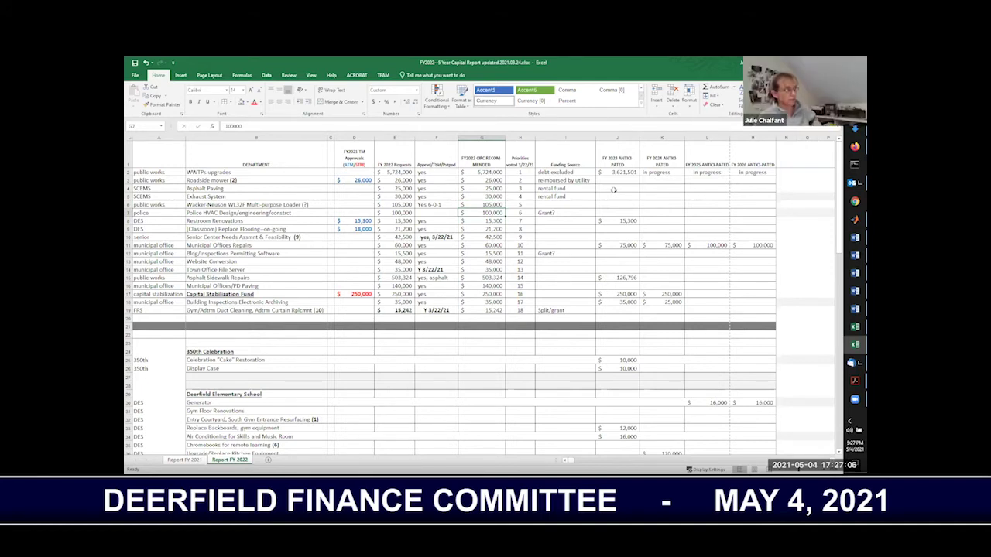
pyautogui.press('Right')
pyautogui.press('Right')
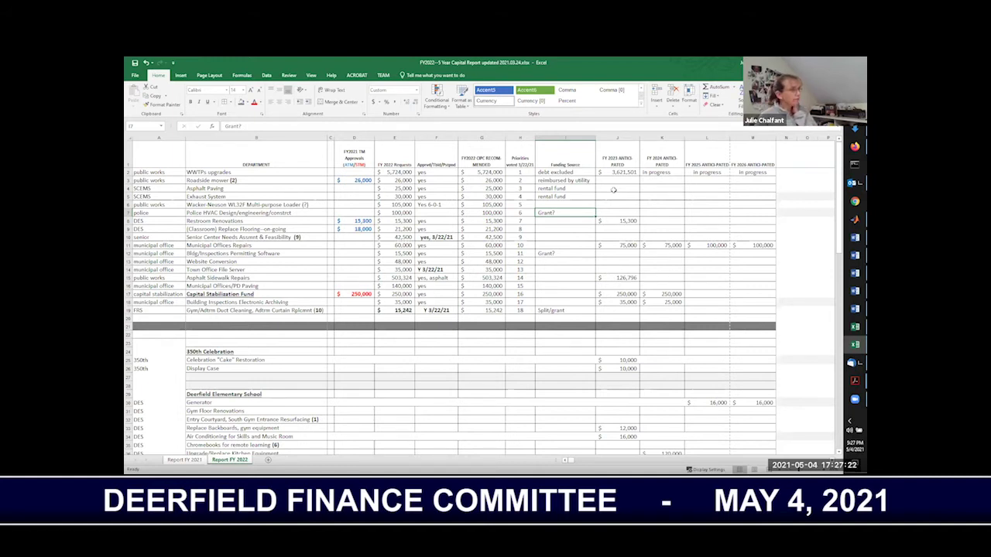
pyautogui.press('Down')
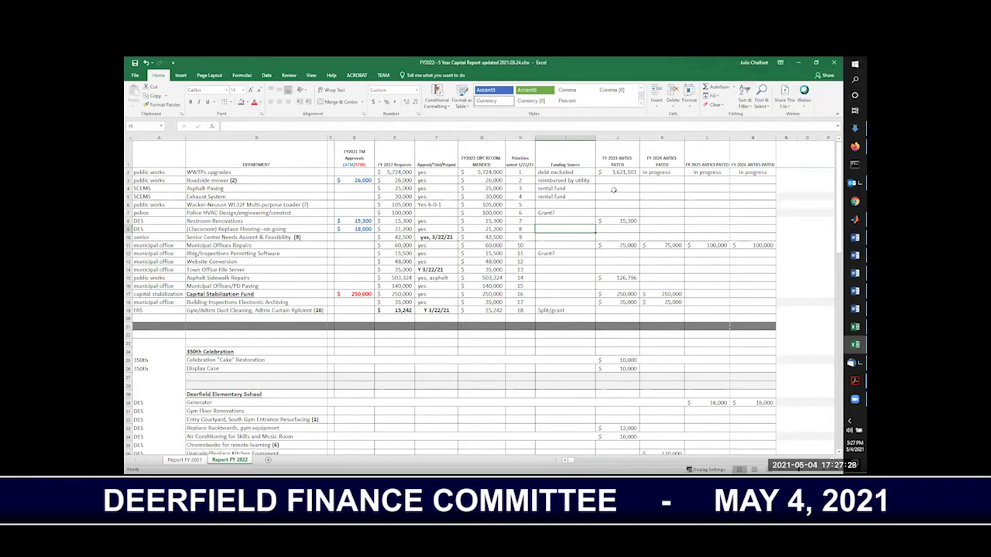
# Select the FY2022 recommended amounts for priorities 5 through 9 (G6:G10) to read their sum
pyautogui.press('Down')
pyautogui.press('Left')
pyautogui.press('Left')
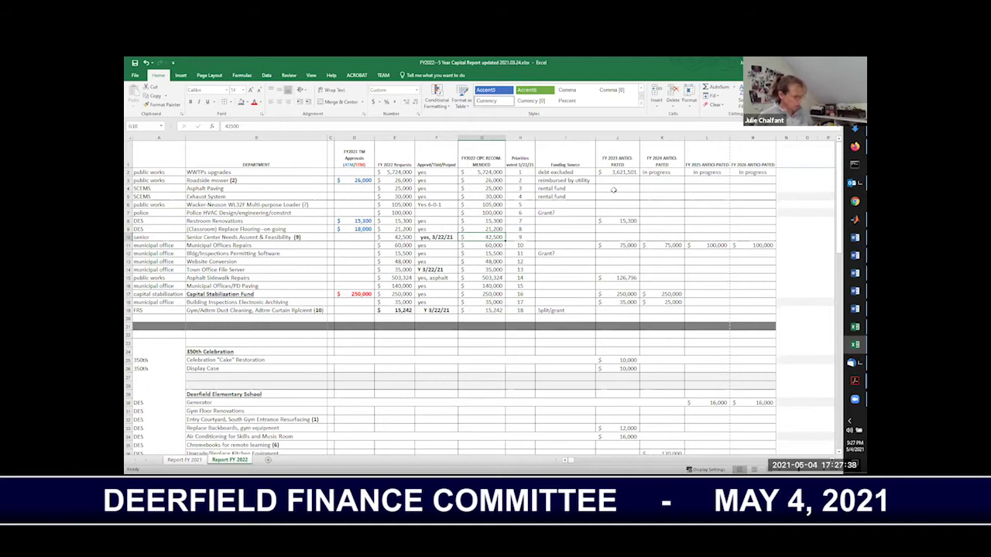
pyautogui.moveTo(481, 229); pyautogui.dragTo(481, 221)
pyautogui.hotkey('shift', 'Up')
pyautogui.hotkey('shift', 'Up')
pyautogui.hotkey('shift', 'Up')
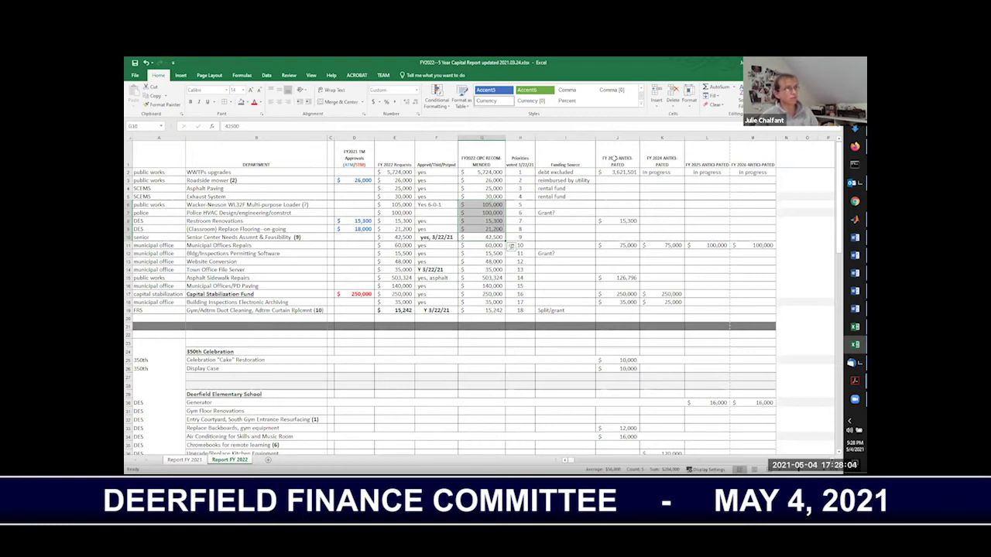
pyautogui.click(478, 212)
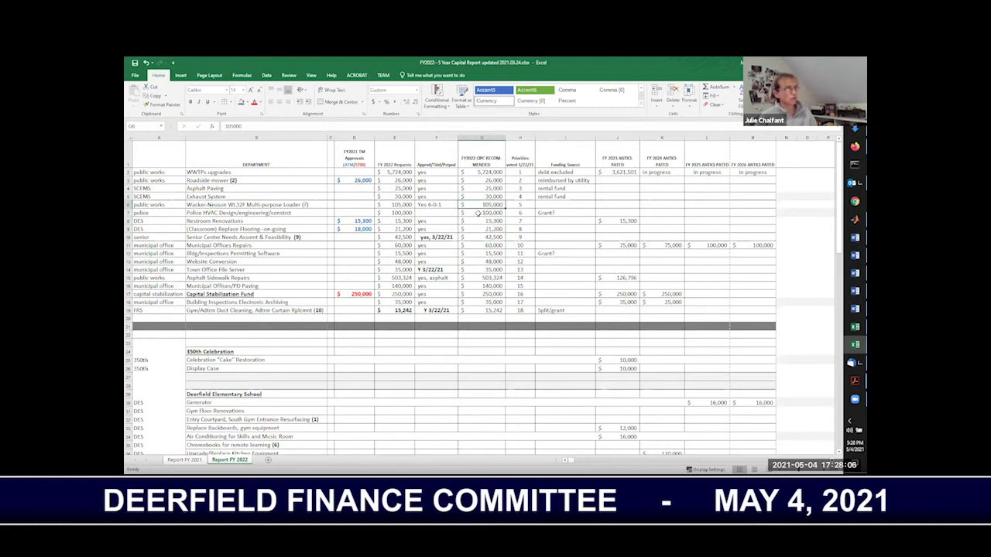
pyautogui.click(481, 221)
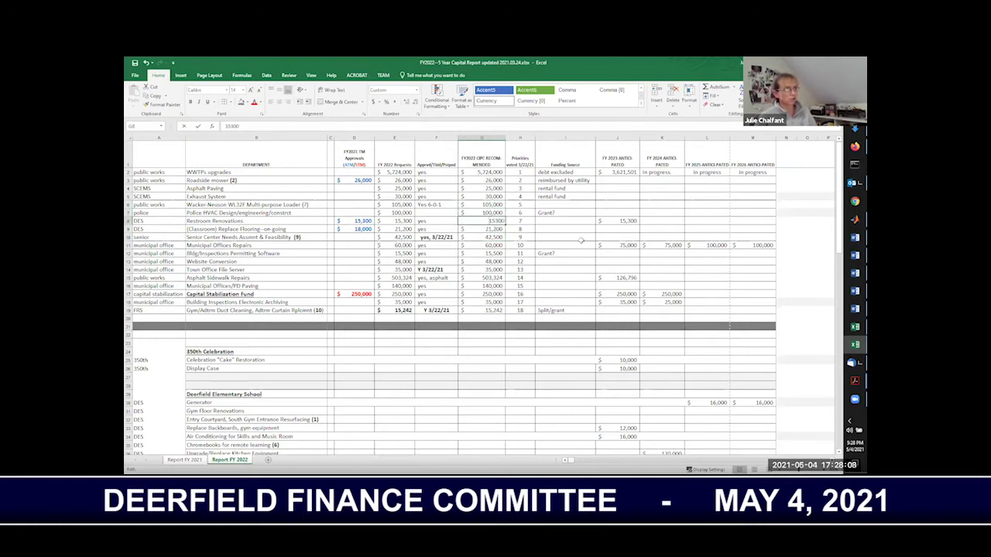
pyautogui.write('15300')
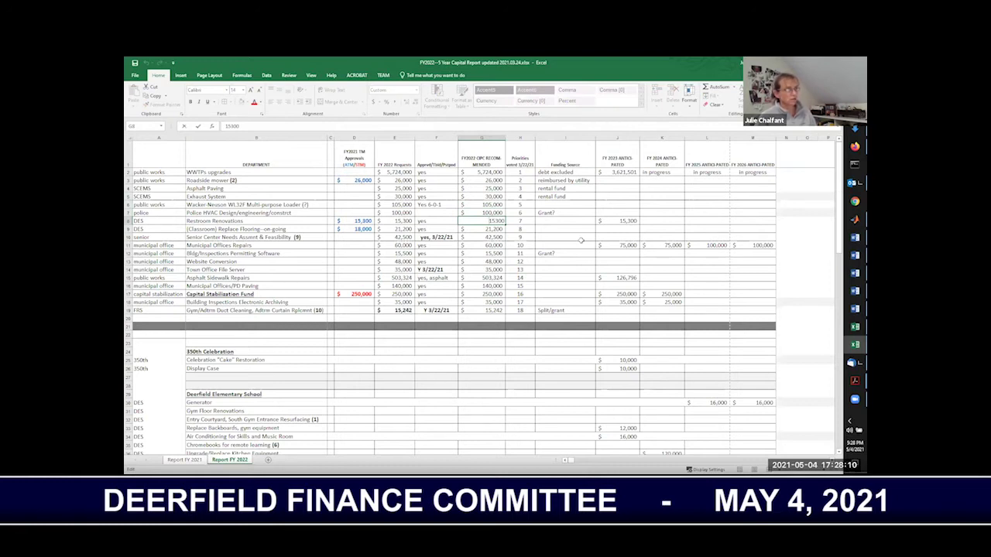
pyautogui.press('Up')
pyautogui.press('Up')
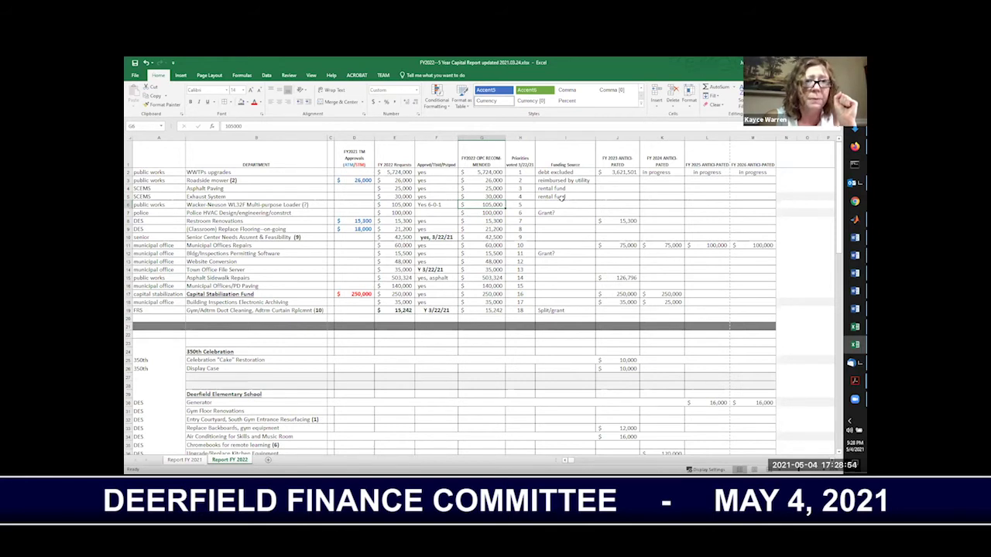
# Replace the funding source of the police HVAC design request with "ARPA fund grant"
pyautogui.click(564, 213)
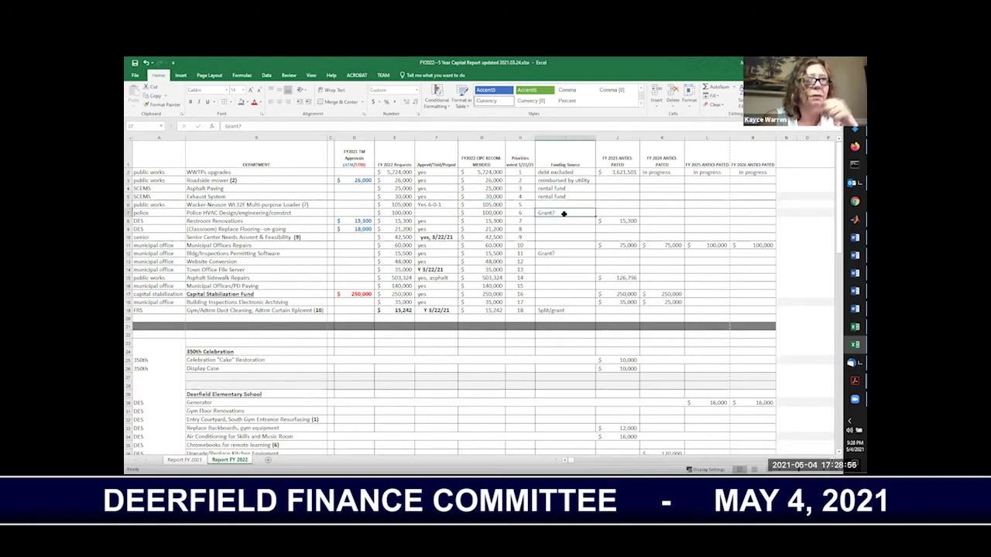
pyautogui.write('ARPA fund')
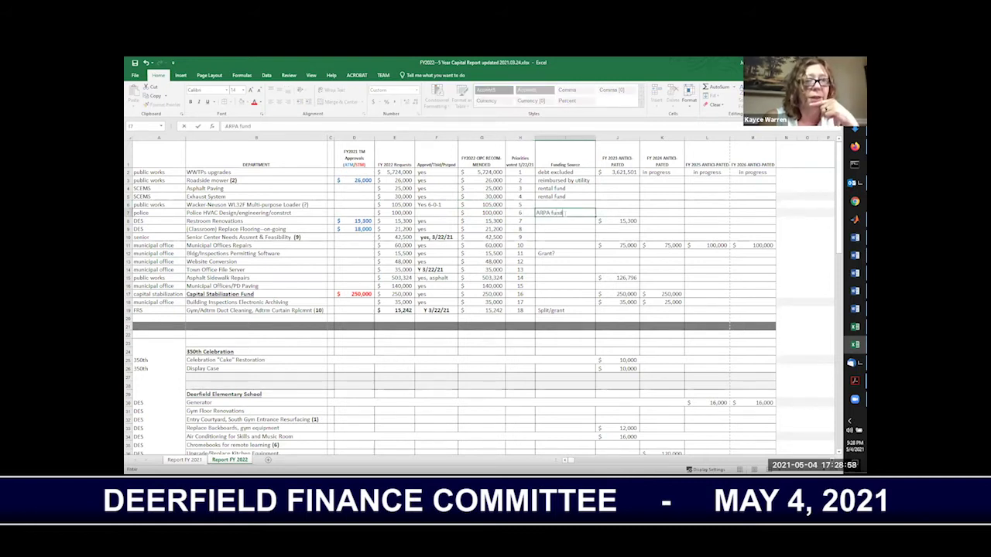
pyautogui.write(' grant')
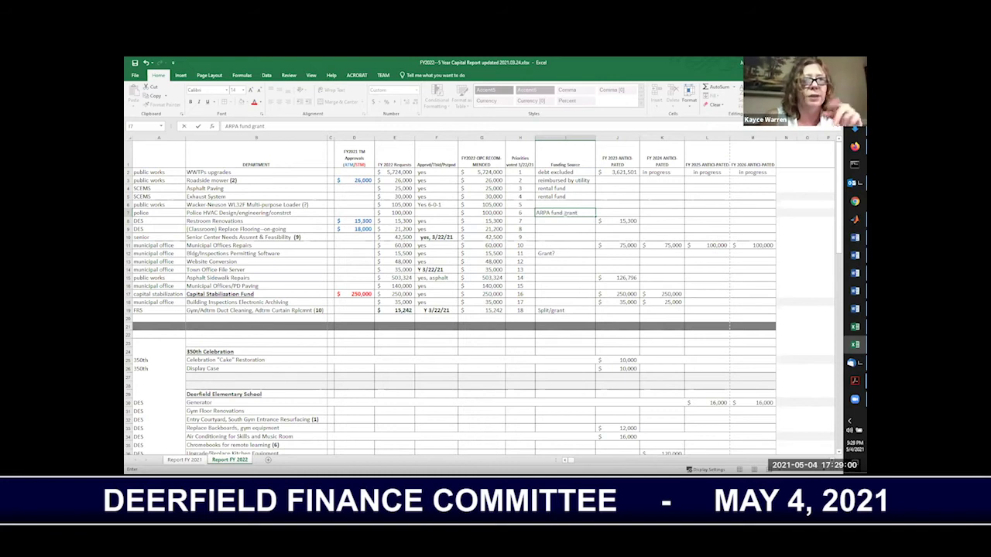
pyautogui.press('Return')
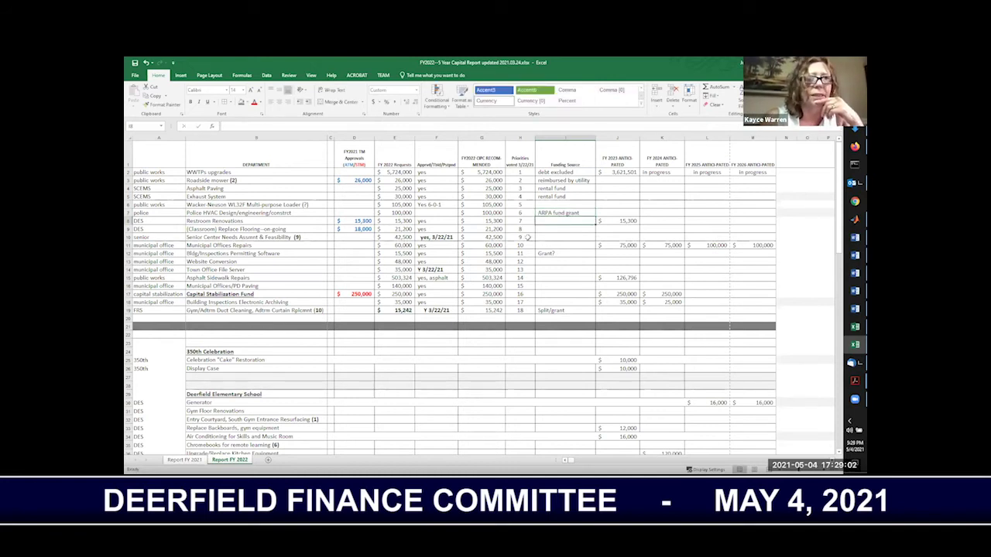
# Append "possible" to the police HVAC request's funding source and autofit the Funding Source column to its text
pyautogui.click(571, 216)
pyautogui.doubleClick(571, 216)
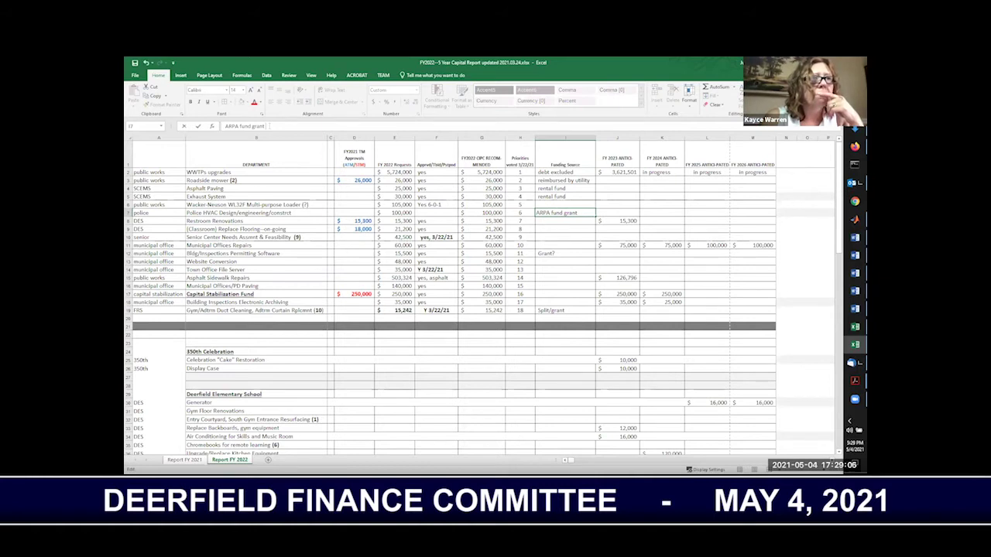
pyautogui.write('possible')
pyautogui.press('Return')
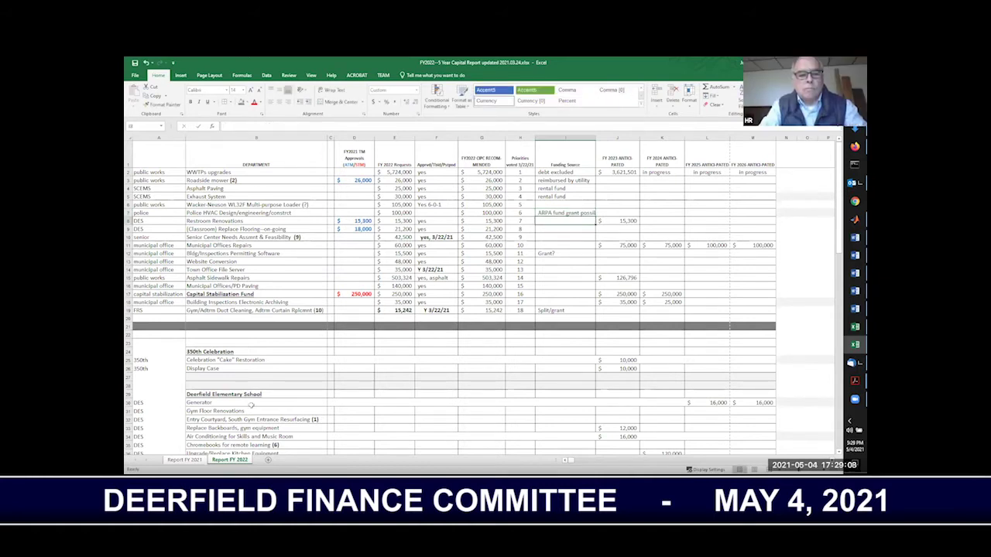
pyautogui.doubleClick(595, 136)
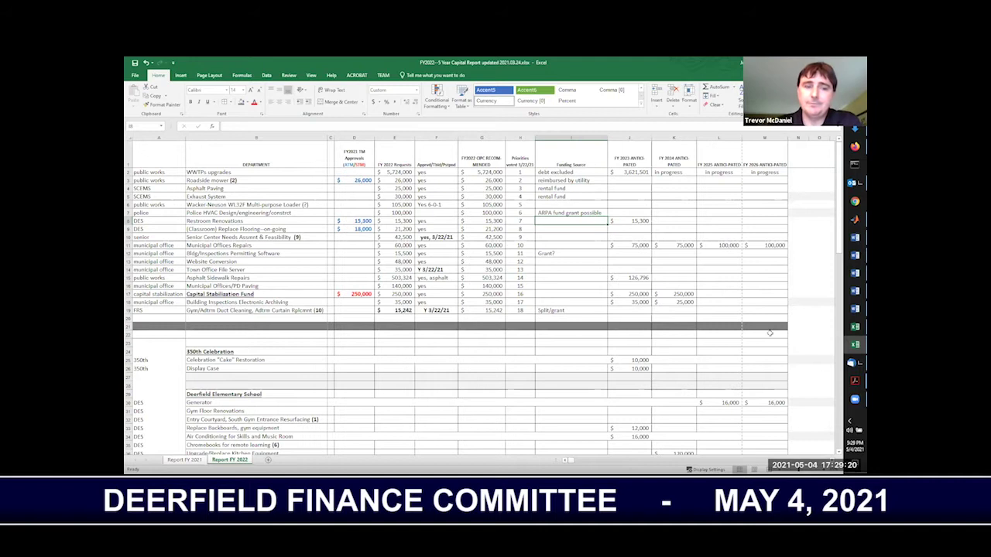
pyautogui.press('Down')
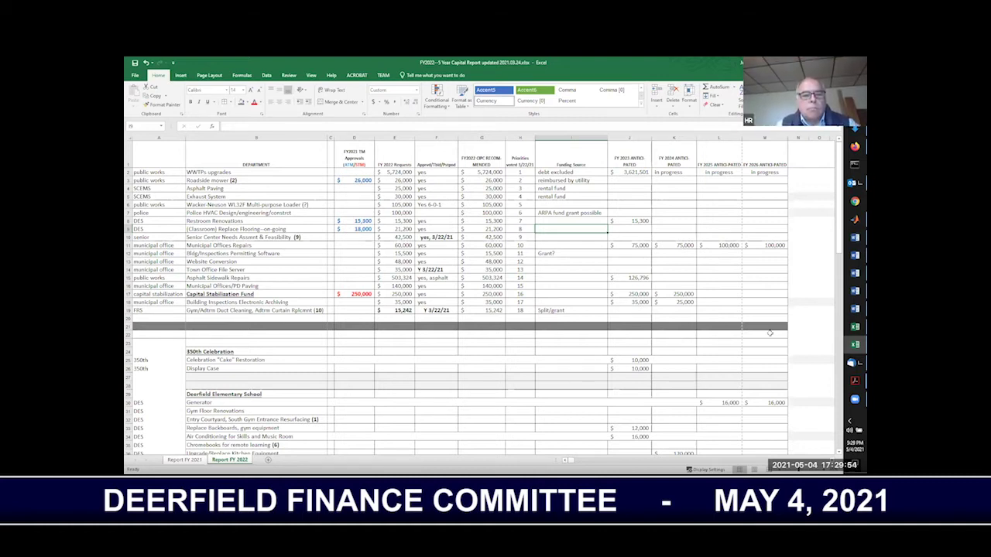
# Insert a blank column between Funding Source and FY 2023 anticipated, and narrow it to about a third of its width
pyautogui.click(205, 295)
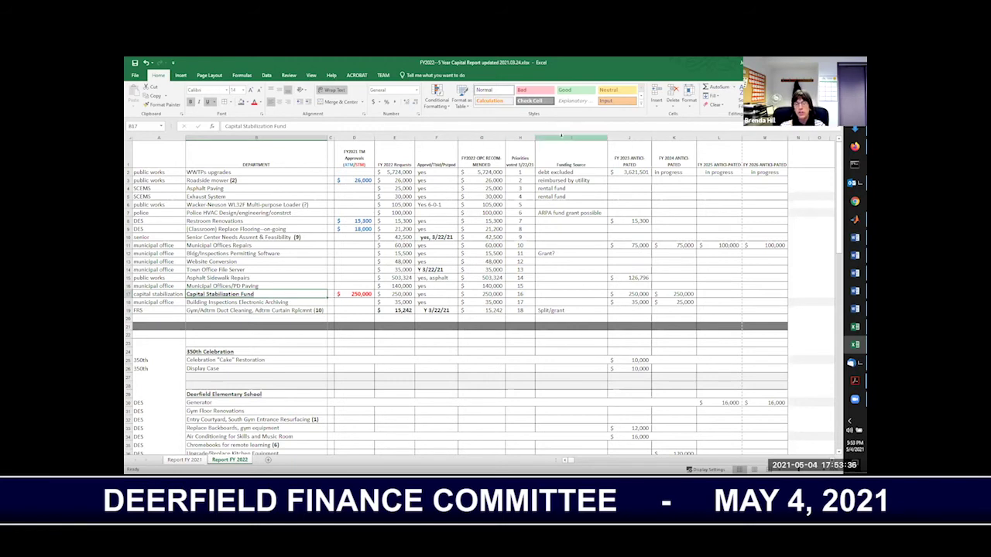
pyautogui.click(626, 138)
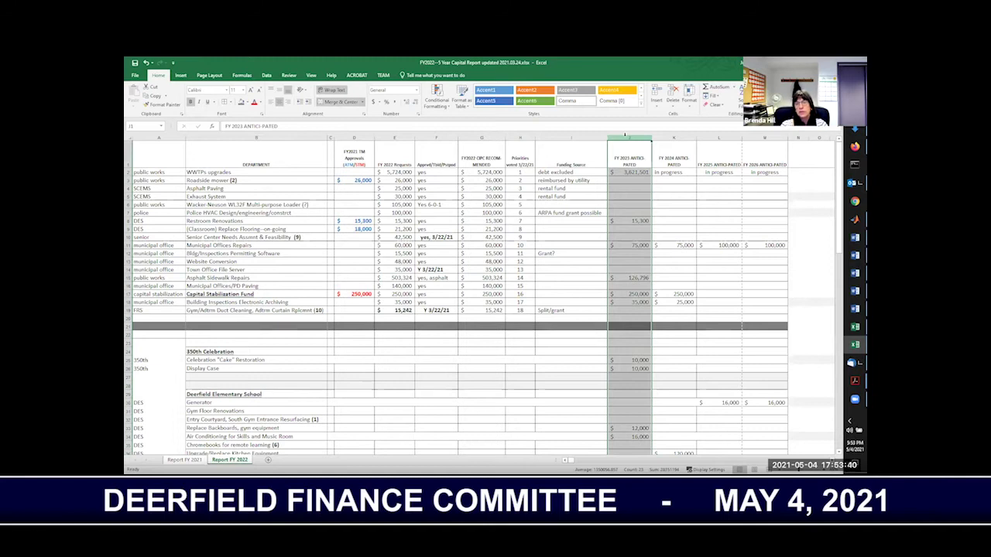
pyautogui.press('alt')
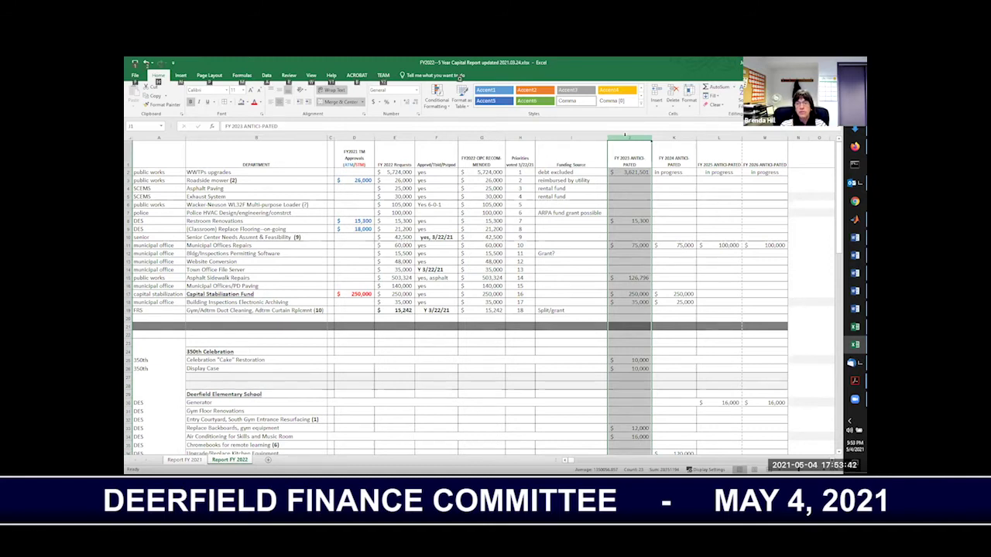
pyautogui.press('l')
pyautogui.press('c')
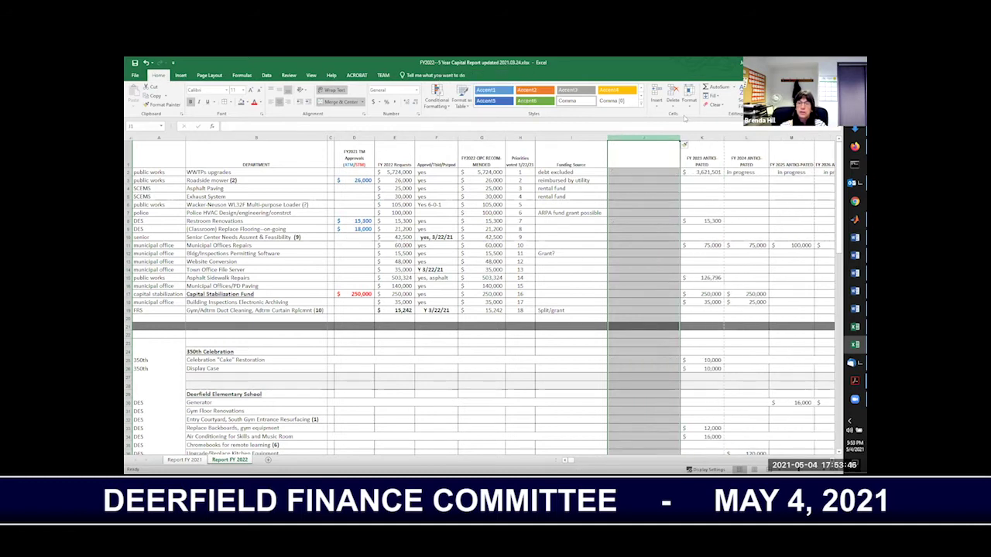
pyautogui.moveTo(679, 138); pyautogui.dragTo(629, 138)
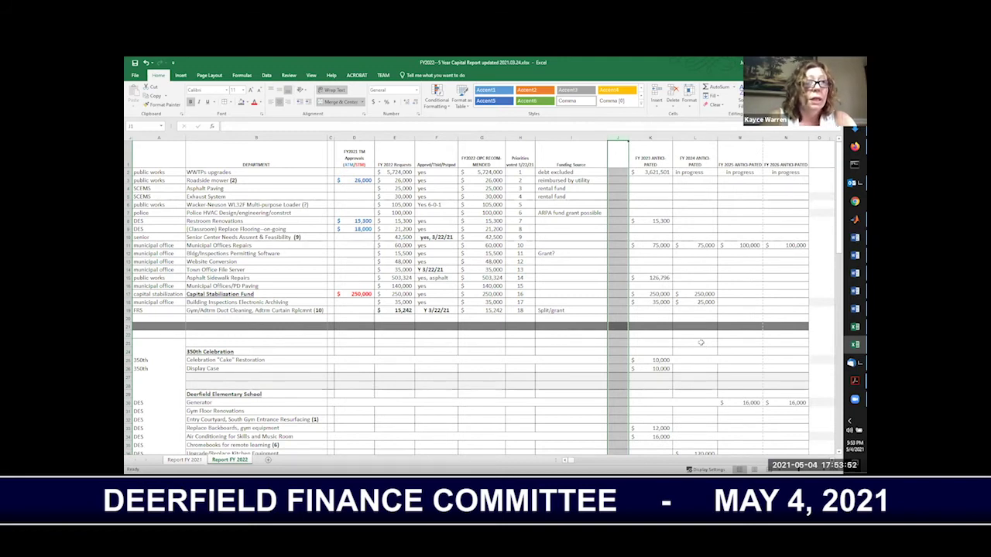
# Try to insert another blank column before the FY 2023 anticipated column
pyautogui.click(649, 137)
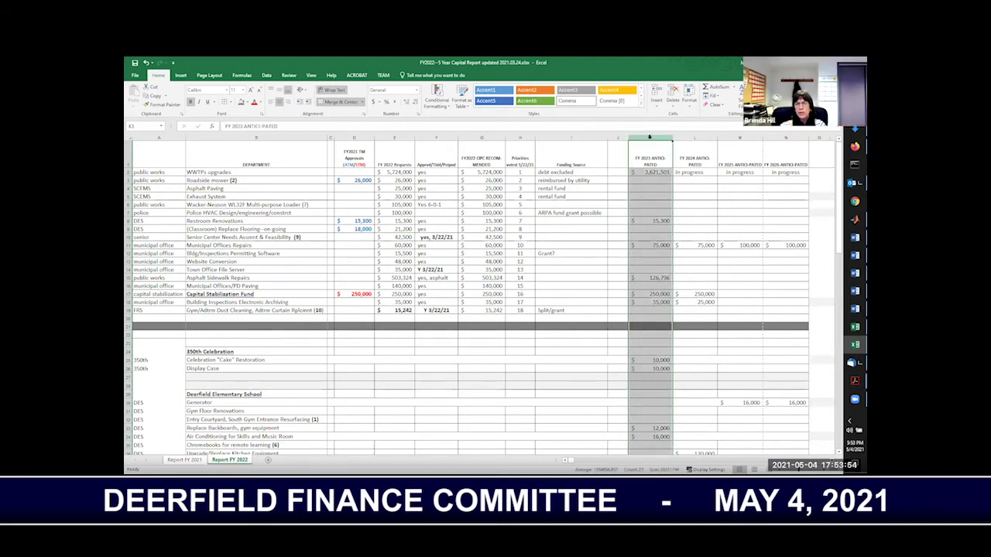
pyautogui.hotkey('ctrl', 'shift', '+')
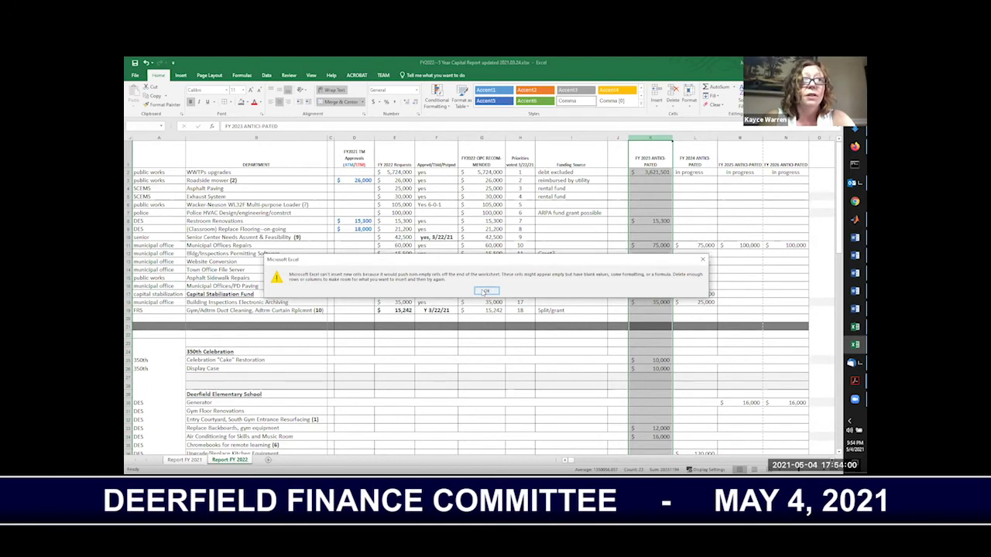
pyautogui.click(702, 259)
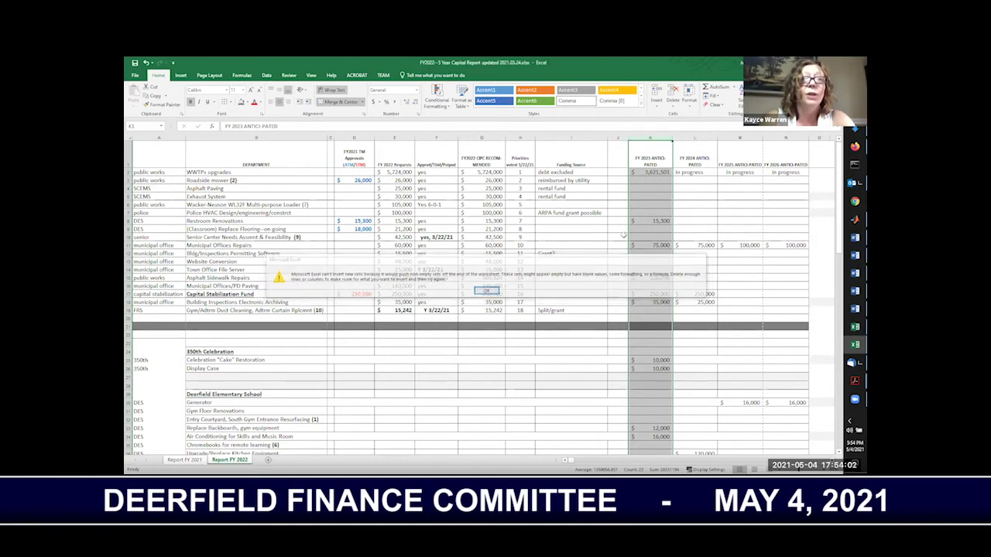
pyautogui.click(617, 173)
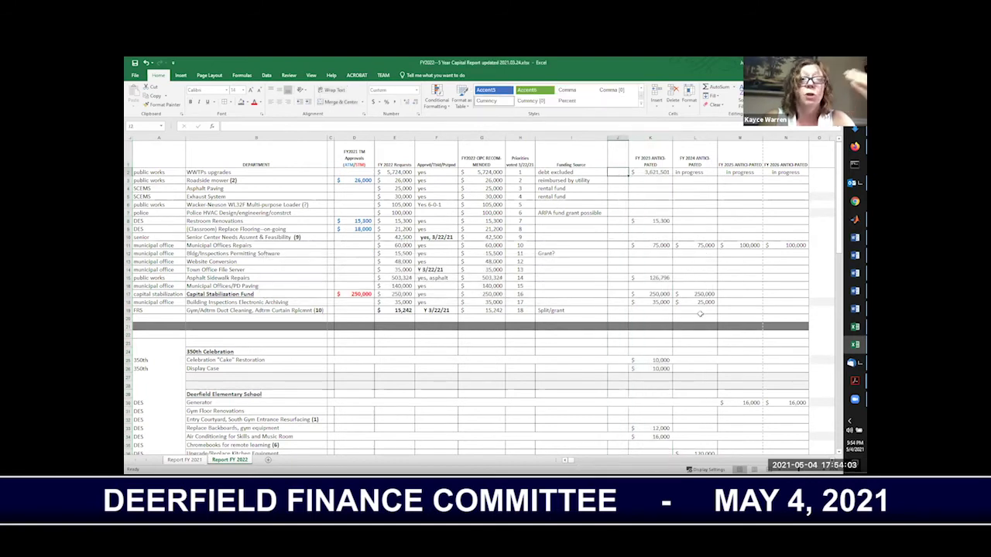
pyautogui.click(552, 334)
pyautogui.press('Left')
pyautogui.press('Left')
pyautogui.write('=sumif(')
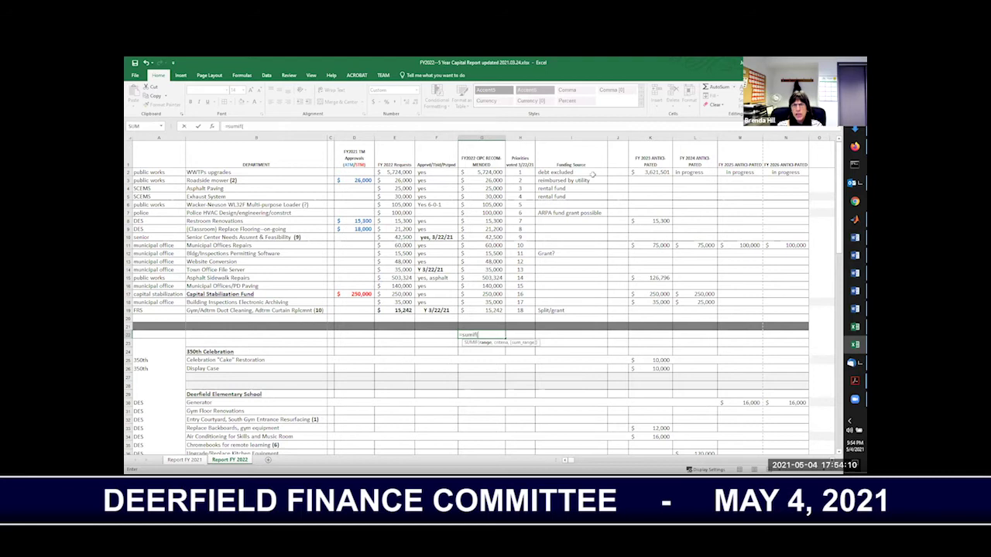
pyautogui.write("B:N,'x'")
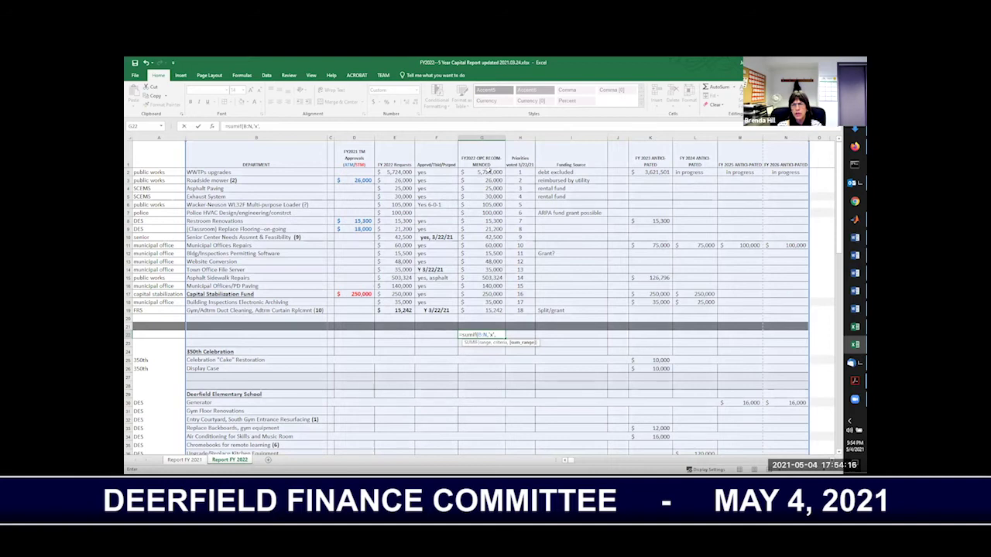
pyautogui.write(',')
pyautogui.press('BackSpace')
pyautogui.press('BackSpace')
pyautogui.press('BackSpace')
pyautogui.press('BackSpace')
pyautogui.press('BackSpace')
pyautogui.press('BackSpace')
pyautogui.press('BackSpace')
pyautogui.press('BackSpace')
pyautogui.press('BackSpace')
pyautogui.press('BackSpace')
pyautogui.press('BackSpace')
pyautogui.press('BackSpace')
pyautogui.press('BackSpace')
pyautogui.press('BackSpace')
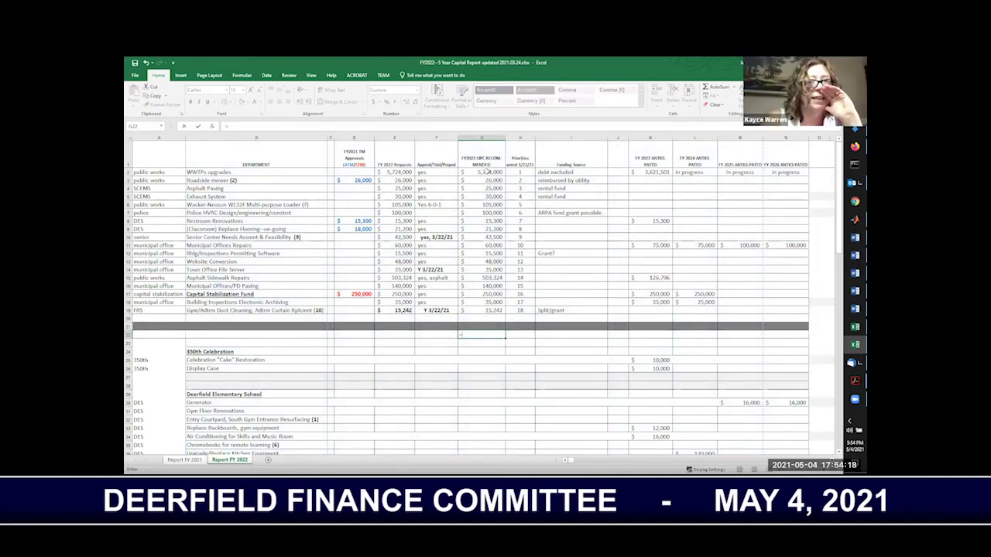
# Try to enter a SUMIF in G22 that totals G2:G19 where J2:J19 equals 'x', with the criterion in single quotes
pyautogui.write('sumif(')
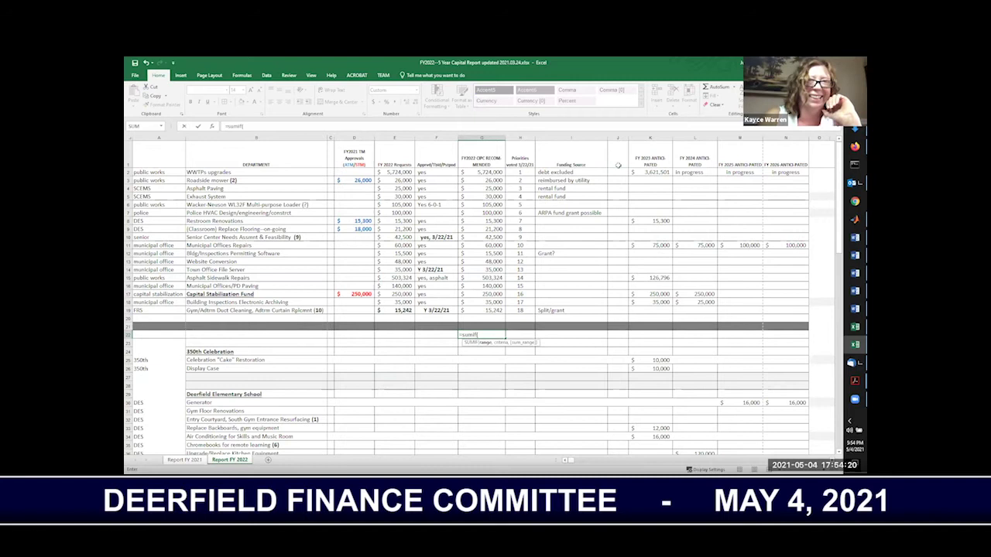
pyautogui.moveTo(618, 172); pyautogui.dragTo(612, 312)
pyautogui.write(',"x",')
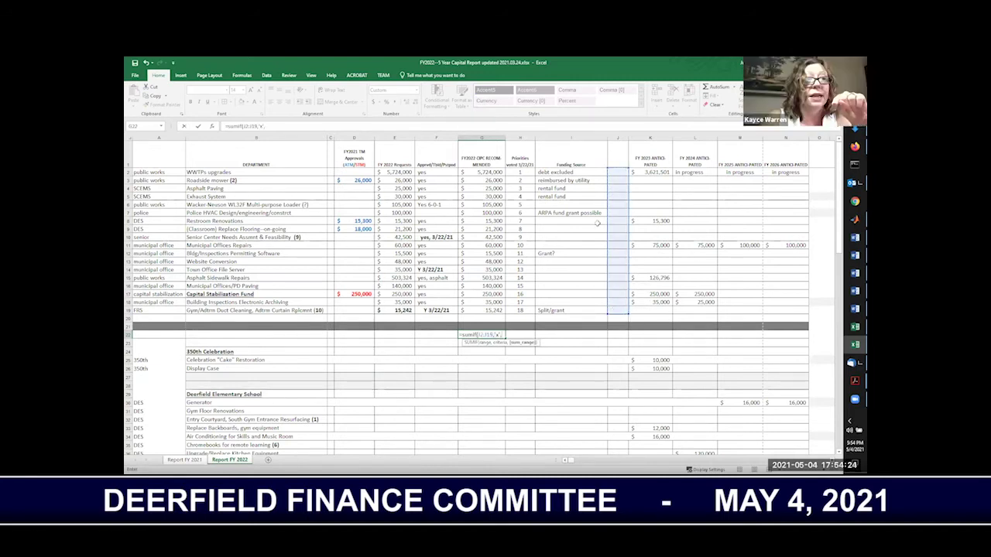
pyautogui.click(489, 172)
pyautogui.moveTo(489, 173); pyautogui.dragTo(488, 311)
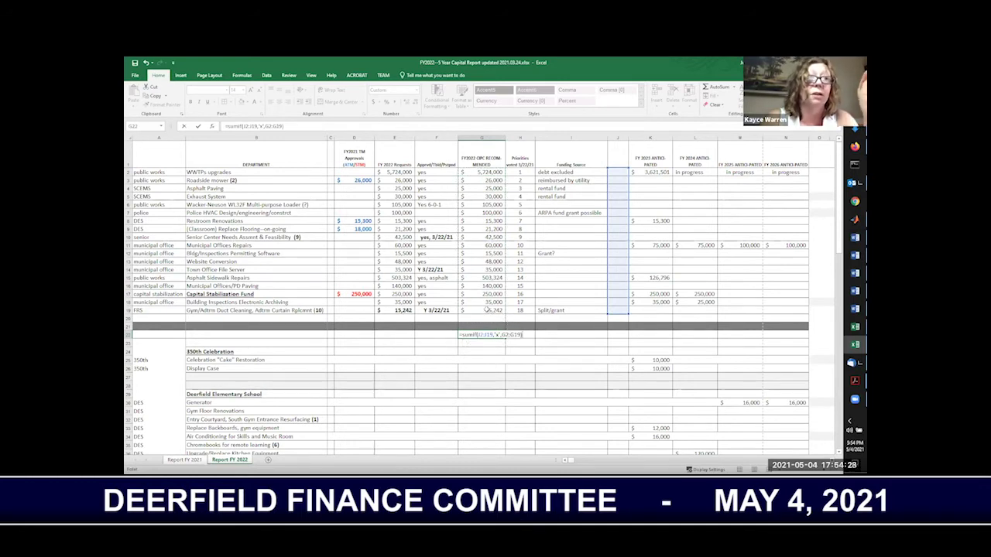
pyautogui.write(')')
pyautogui.press('Return')
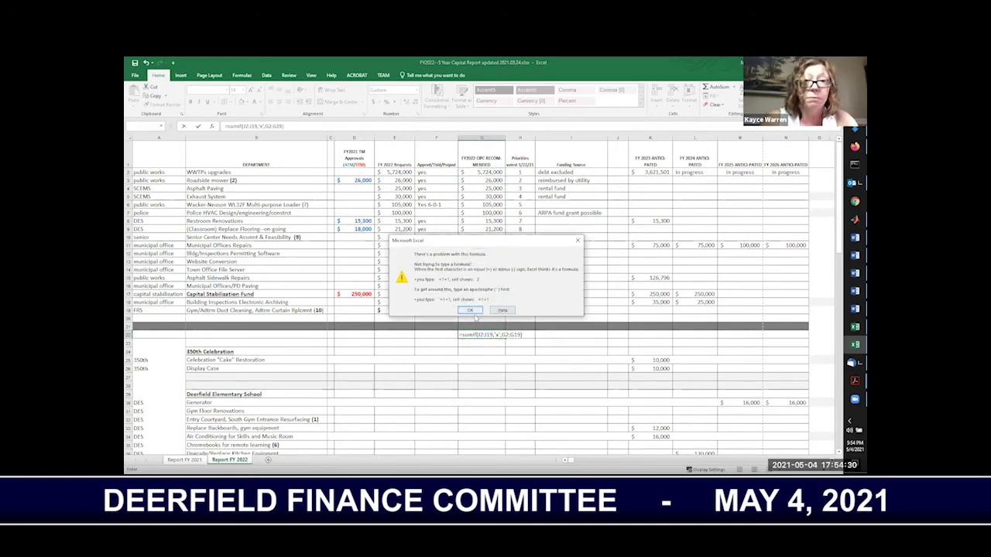
pyautogui.click(470, 310)
pyautogui.click(471, 310)
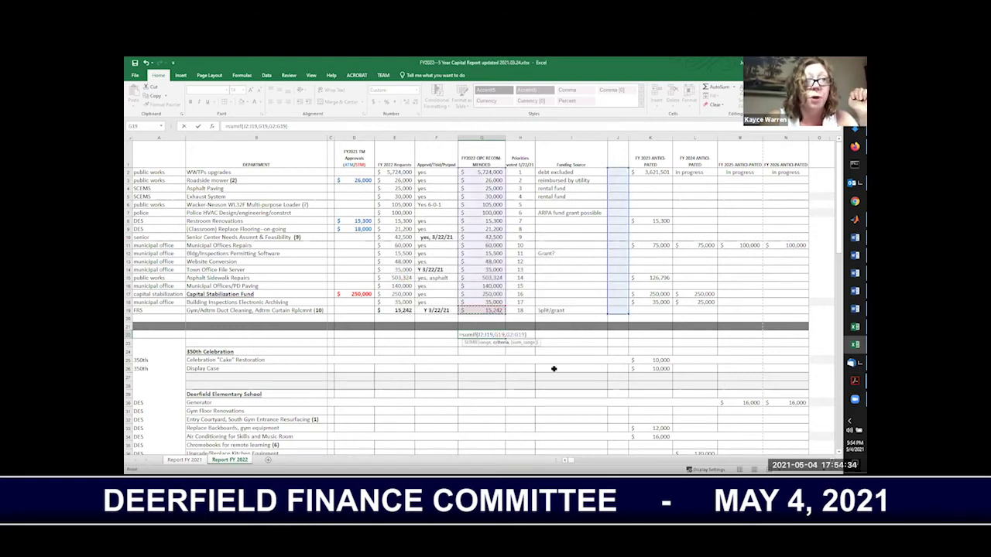
# Correct the SUMIF criterion in G22 to "x" in double quotes and enter the formula
pyautogui.hotkey('ctrl', 'Up')
pyautogui.press('BackSpace')
pyautogui.press('BackSpace')
pyautogui.press('BackSpace')
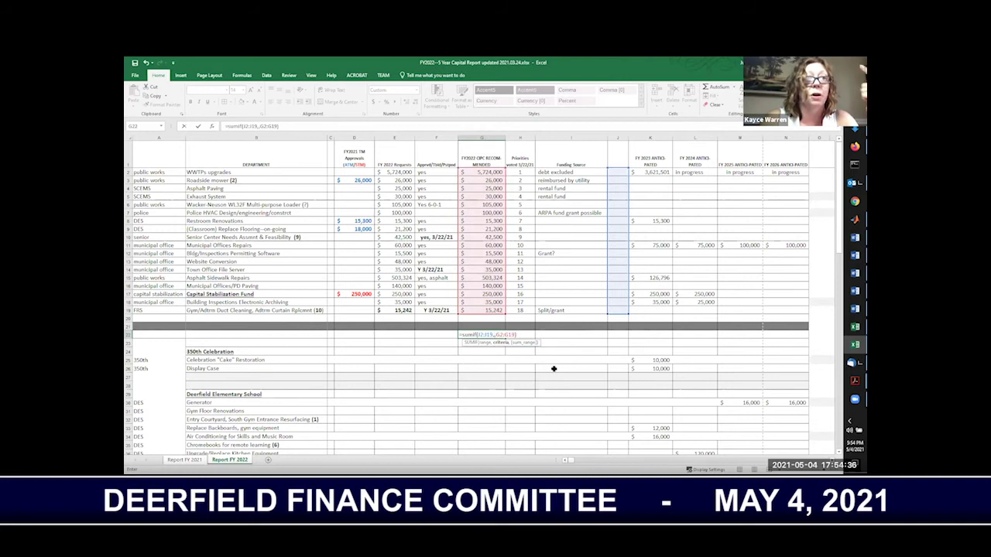
pyautogui.write('"x"')
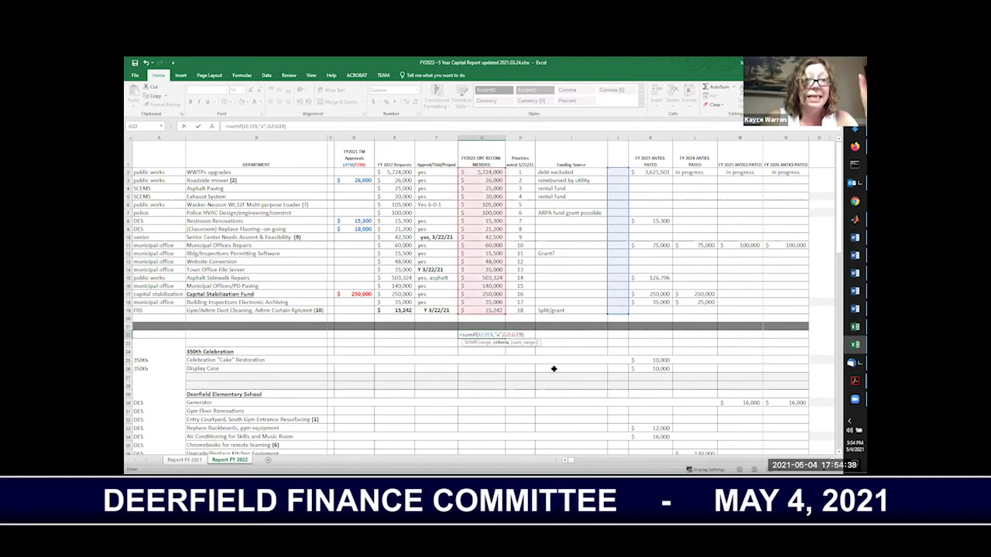
pyautogui.press('Return')
pyautogui.press('Up')
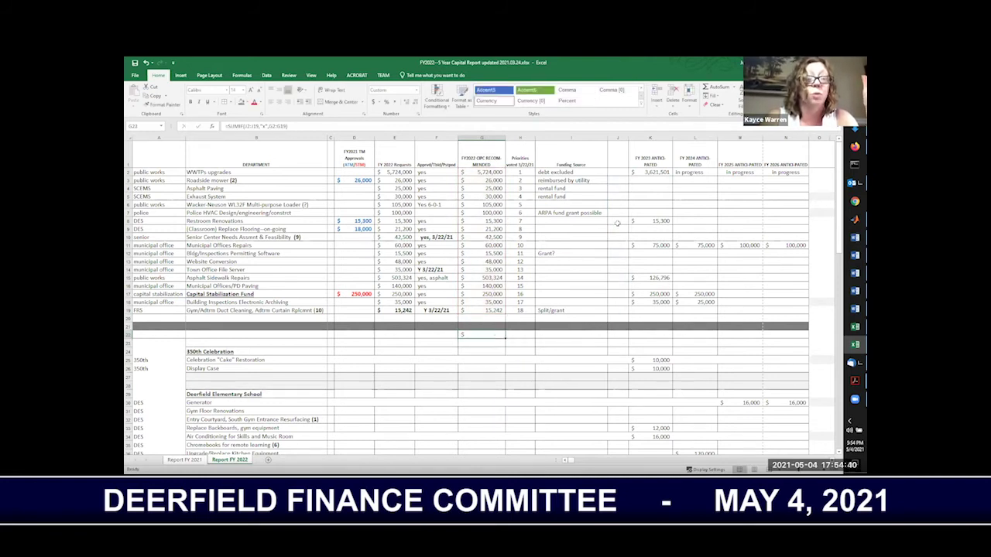
# Mark the Wacker Neuson loader, Restroom Renovations, classroom flooring and Senior Center rows with "x" in column J
pyautogui.click(613, 189)
pyautogui.press('Down')
pyautogui.press('Down')
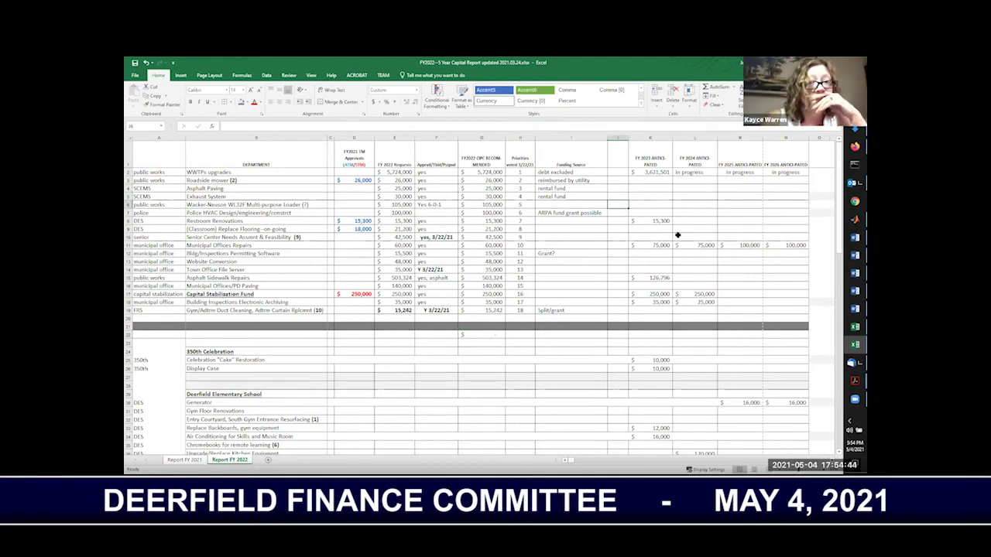
pyautogui.write('x')
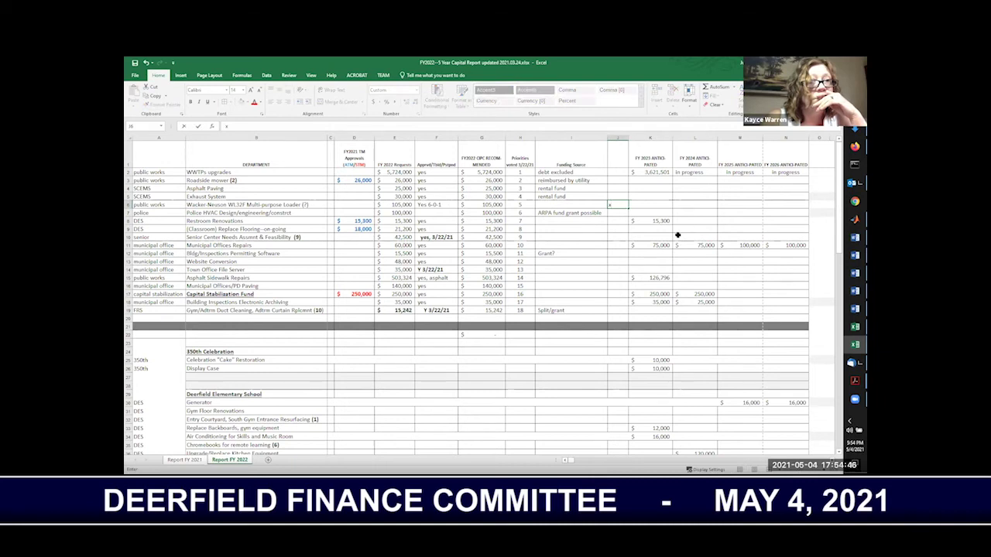
pyautogui.press('Return')
pyautogui.press('Down')
pyautogui.write('x')
pyautogui.press('Return')
pyautogui.write('x')
pyautogui.press('Return')
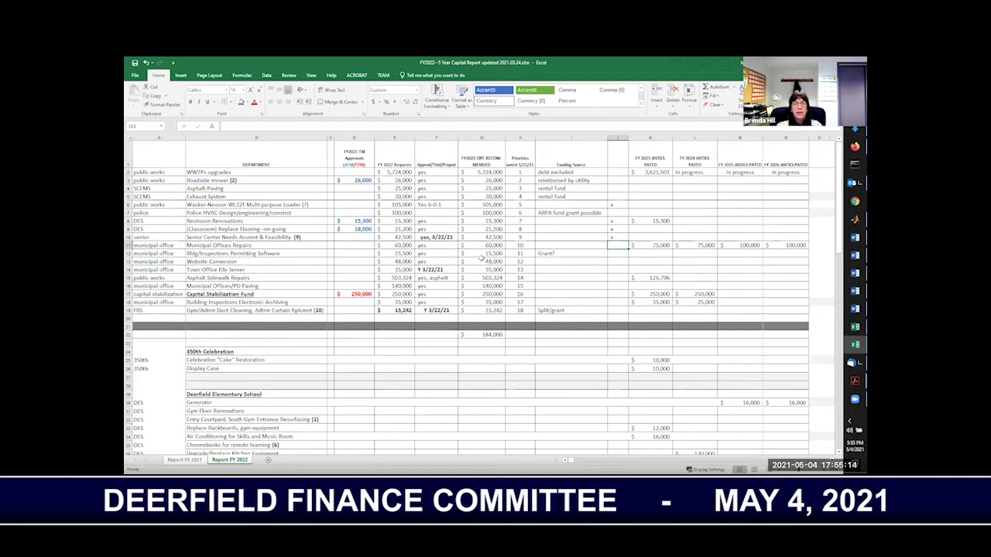
# Enter "not going to do this" as the funding source of the Website Conversion request
pyautogui.click(481, 262)
pyautogui.press('Right')
pyautogui.press('Right')
pyautogui.write('no')
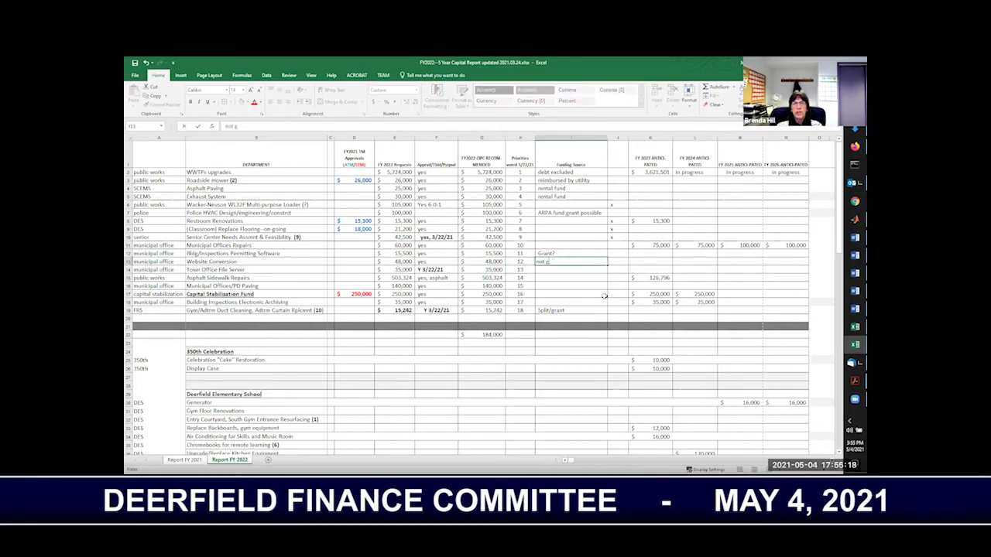
pyautogui.write('t going to do th')
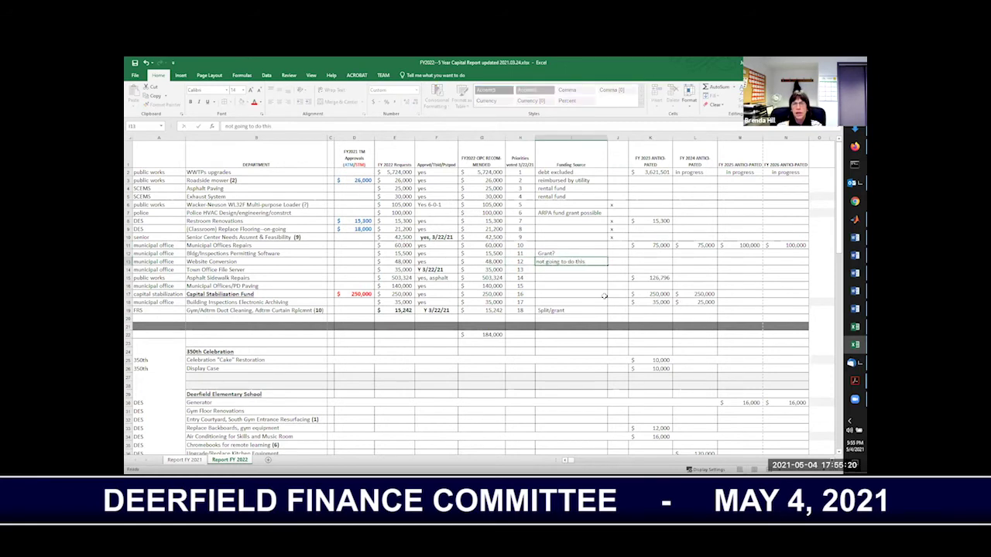
pyautogui.write('is')
pyautogui.press('Return')
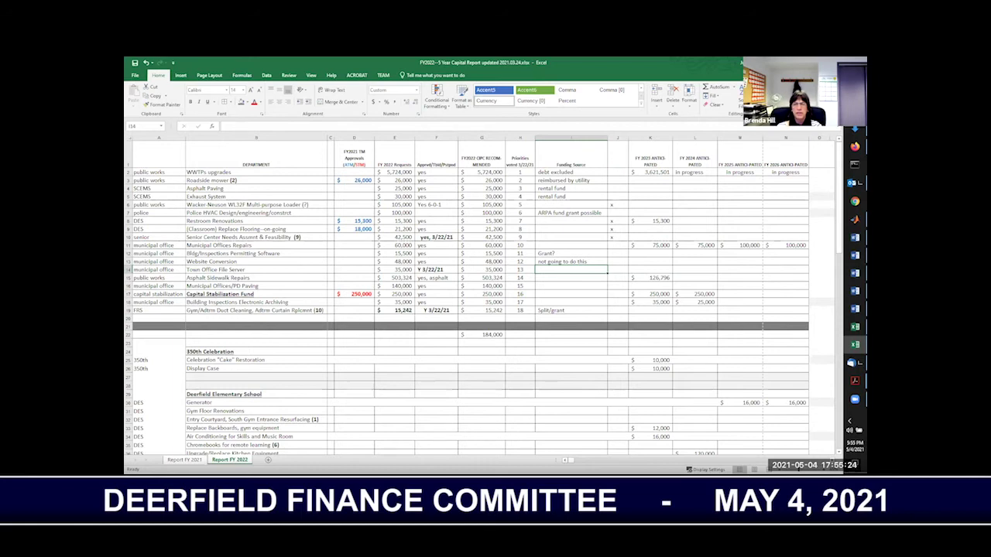
# Enter "DA helping" as the funding source of the Municipal Offices Repairs request
pyautogui.press('Up')
pyautogui.press('Up')
pyautogui.press('Up')
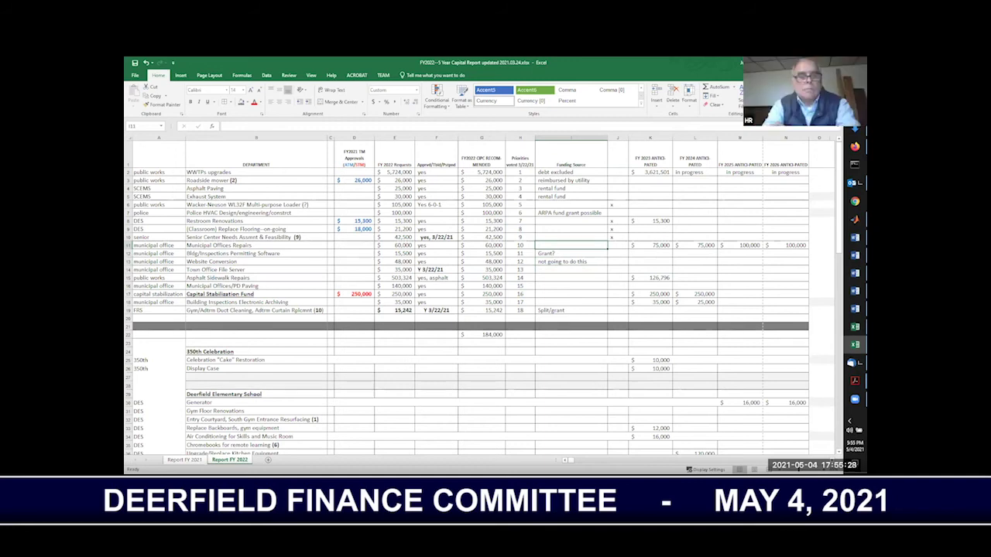
pyautogui.write('DA')
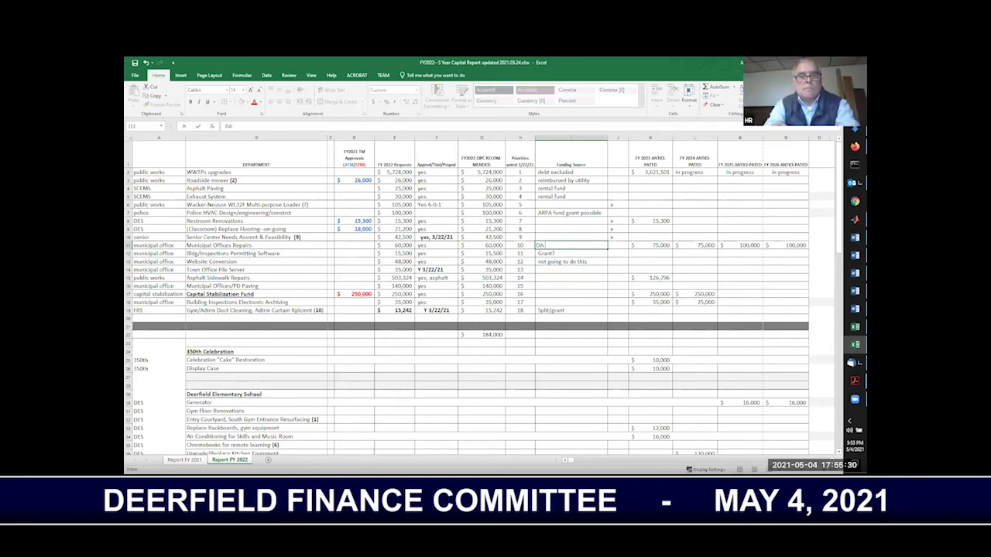
pyautogui.write(' helping')
pyautogui.press('Return')
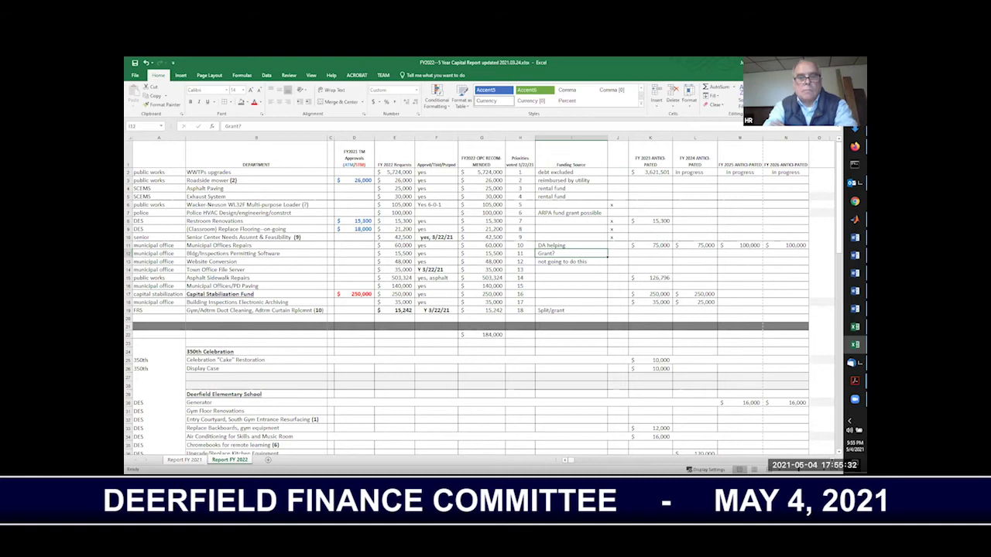
# Clear the SUMIF total in G22 and all the x marks in column J
pyautogui.click(615, 205)
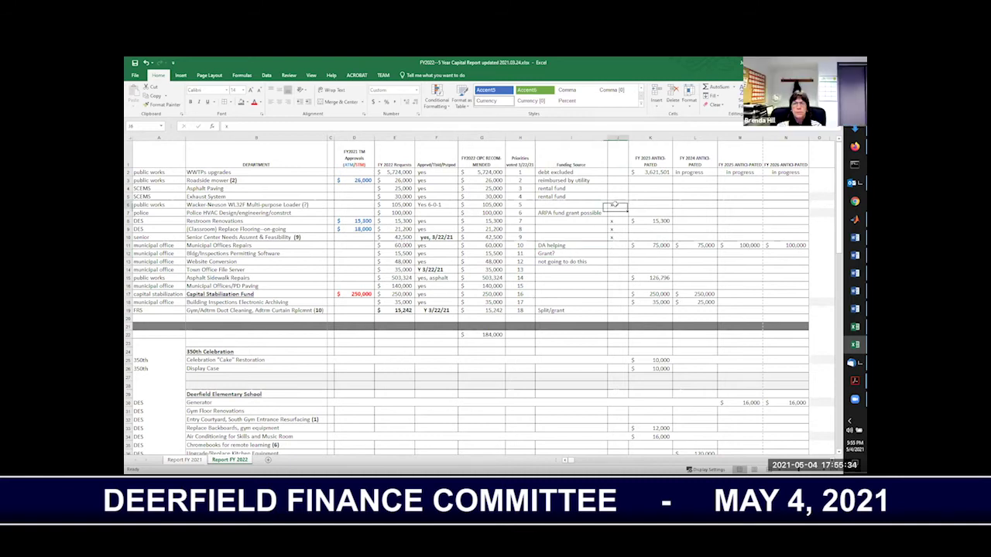
pyautogui.doubleClick(479, 334)
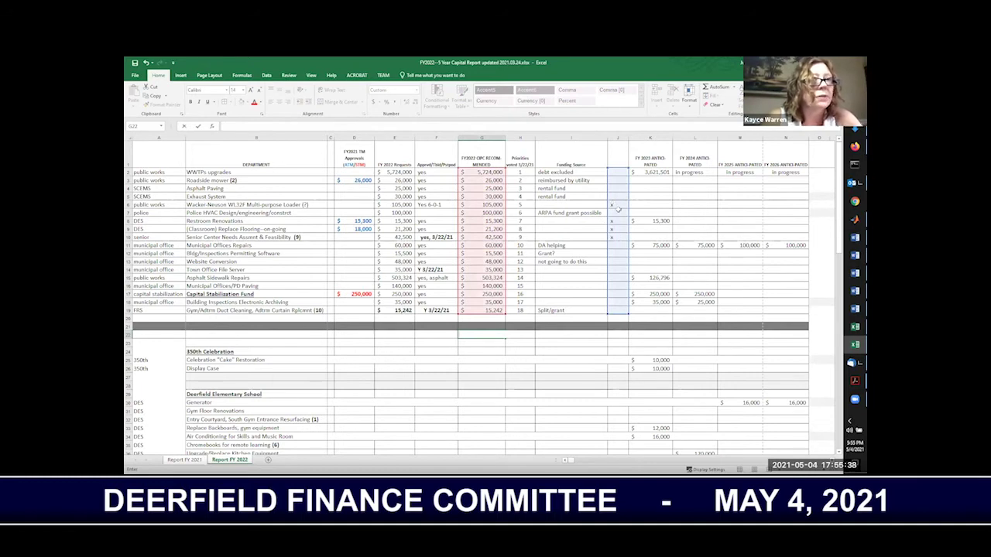
pyautogui.press('Escape')
pyautogui.moveTo(611, 205); pyautogui.dragTo(615, 242)
pyautogui.press('Delete')
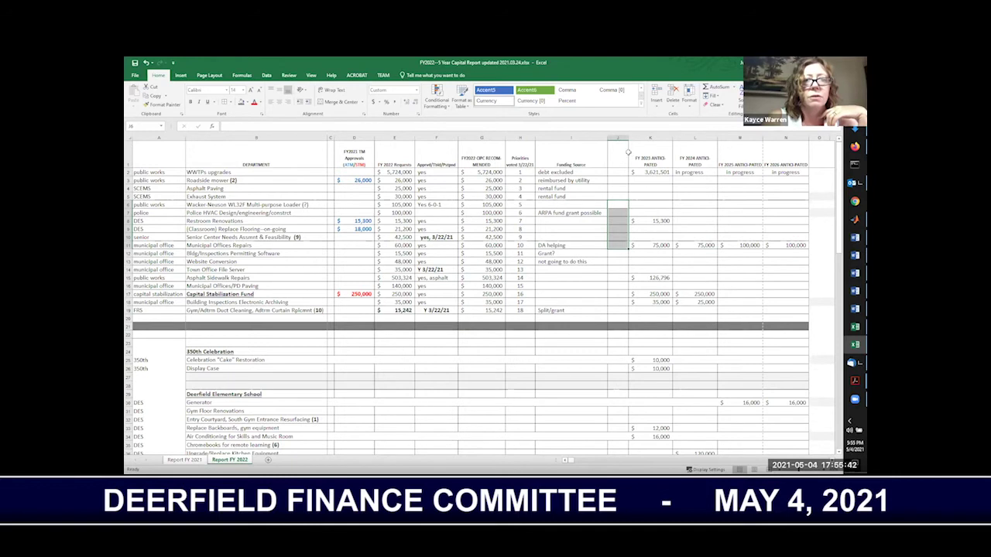
# Widen the blank column after Funding Source to nearly double its width and head it "new number"
pyautogui.moveTo(628, 138); pyautogui.dragTo(646, 137)
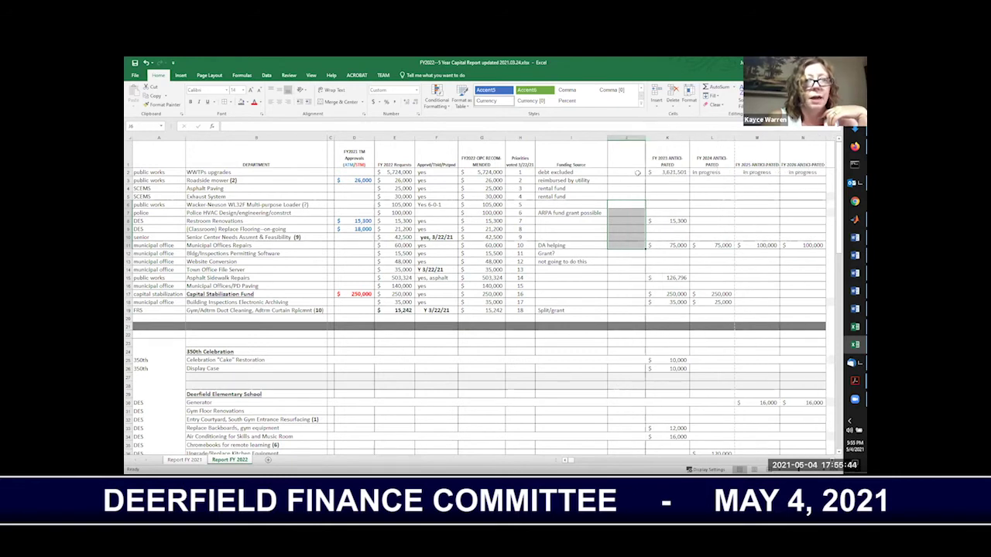
pyautogui.click(627, 153)
pyautogui.write('new month')
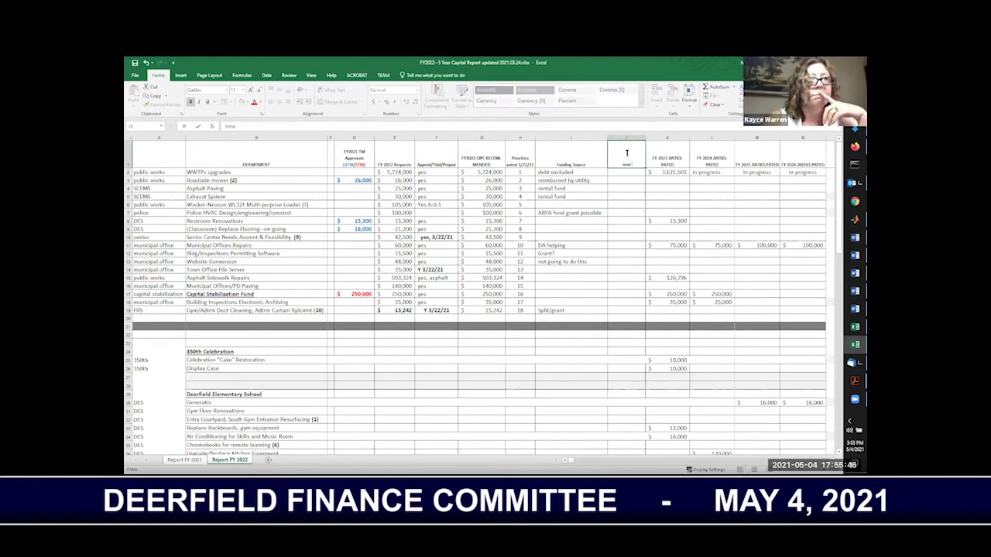
pyautogui.press('Return')
# Link the Wacker Neuson loader's new number in J6 to its recommended amount in G6
pyautogui.press('Return')
pyautogui.press('Return')
pyautogui.press('Return')
pyautogui.press('Return')
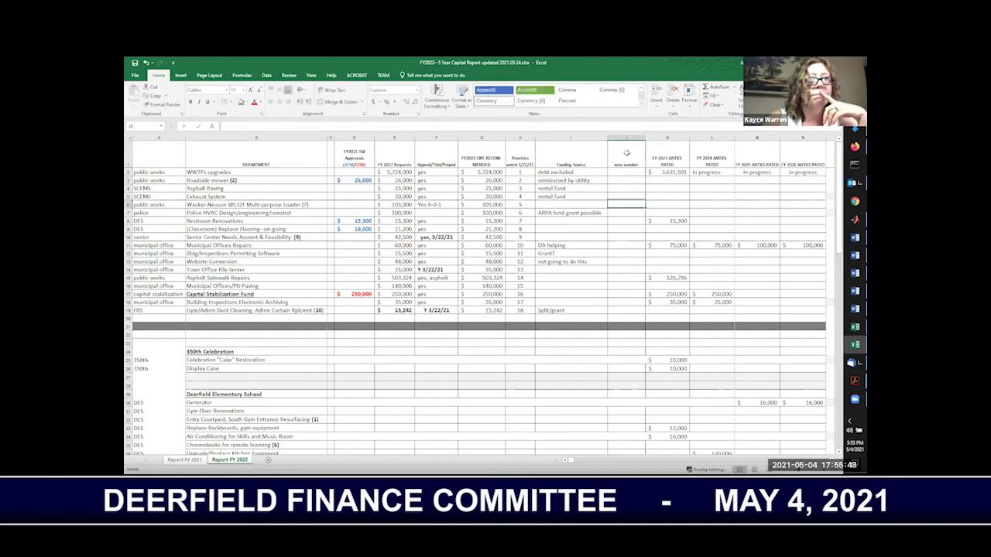
pyautogui.write('=')
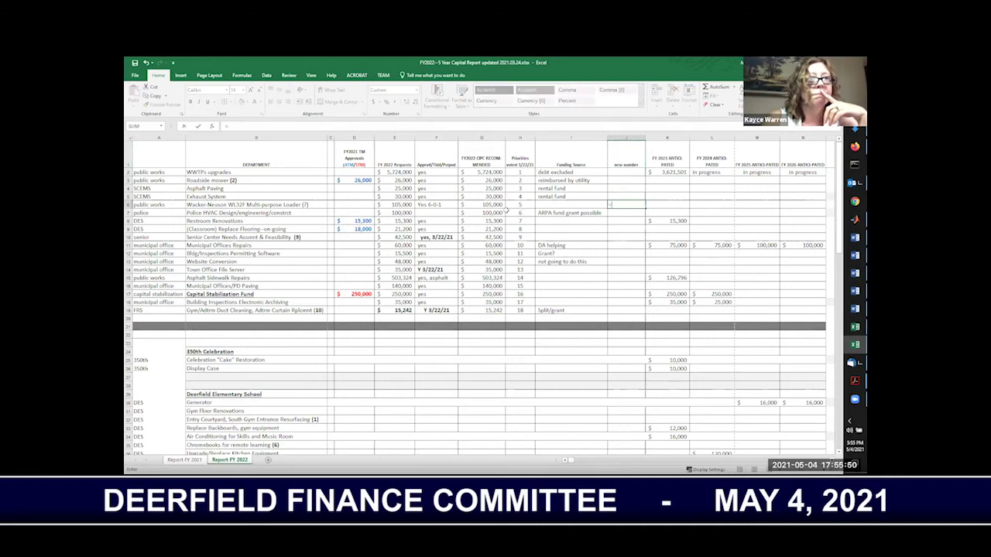
pyautogui.click(496, 205)
pyautogui.press('Return')
# Enter 12000 as the new number for the Town Office File Server request
pyautogui.press('Return')
pyautogui.press('Return')
pyautogui.press('Return')
pyautogui.press('Return')
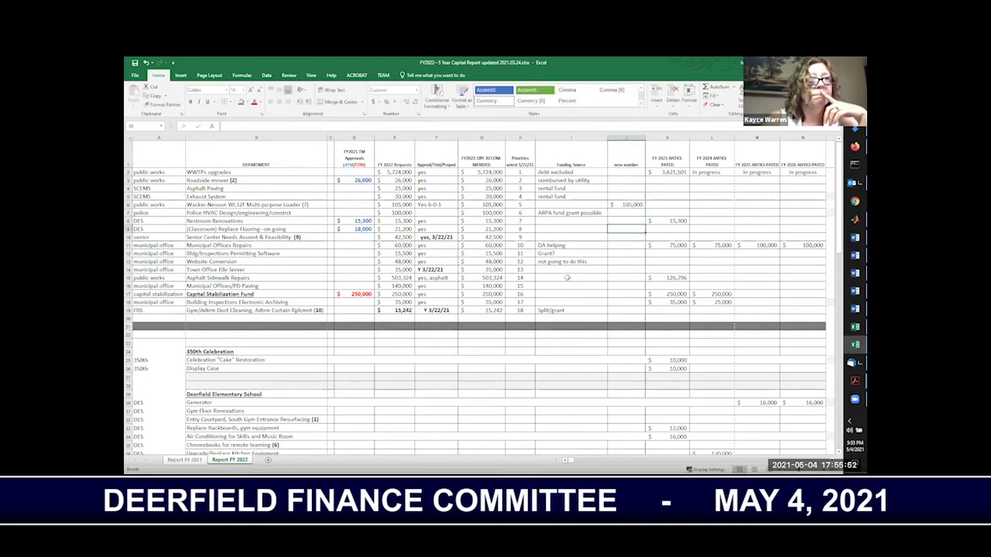
pyautogui.press('Return')
pyautogui.press('Return')
pyautogui.press('Return')
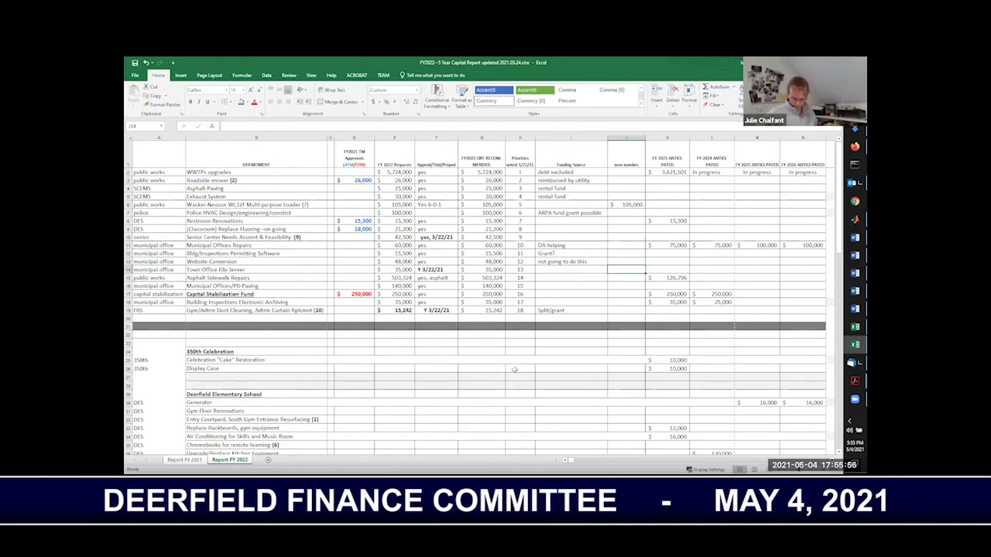
pyautogui.write('12000')
pyautogui.press('Return')
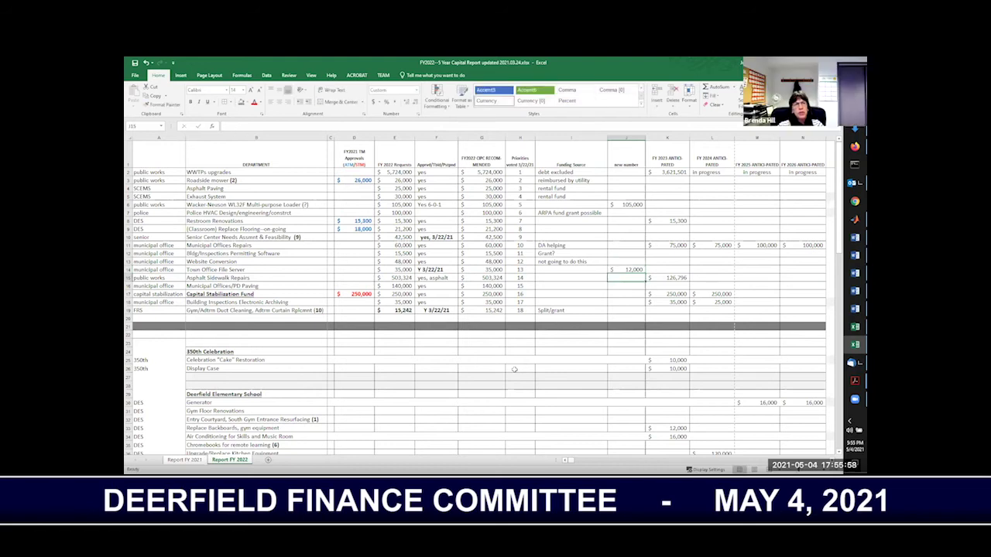
# Total the new number column in J22 with a SUM of J2:J20
pyautogui.click(626, 333)
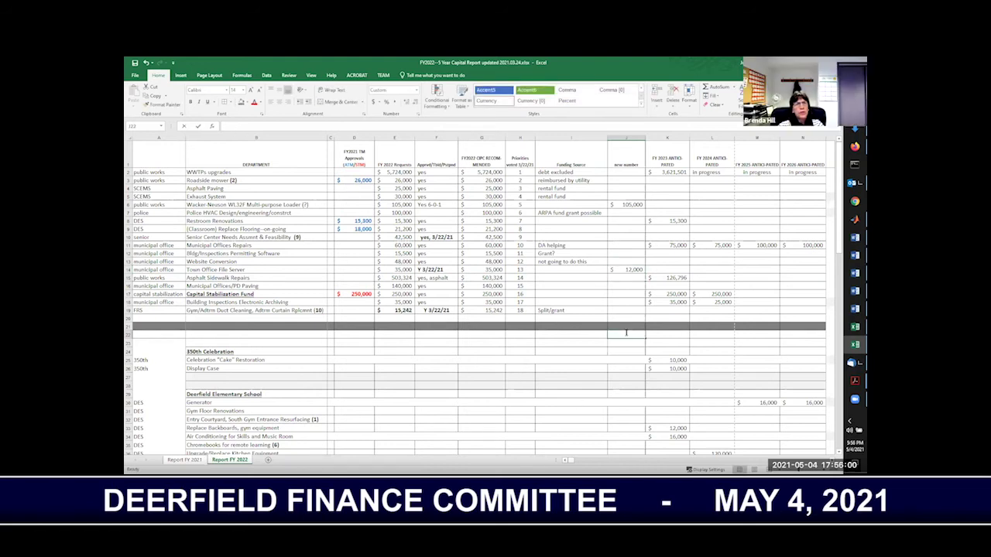
pyautogui.write('=sum(')
pyautogui.press('Up')
pyautogui.hotkey('shift', 'Up')
pyautogui.hotkey('shift', 'Up')
pyautogui.hotkey('shift', 'Up')
pyautogui.hotkey('shift', 'Up')
pyautogui.hotkey('shift', 'Up')
pyautogui.hotkey('shift', 'Up')
pyautogui.hotkey('shift', 'Up')
pyautogui.hotkey('shift', 'Up')
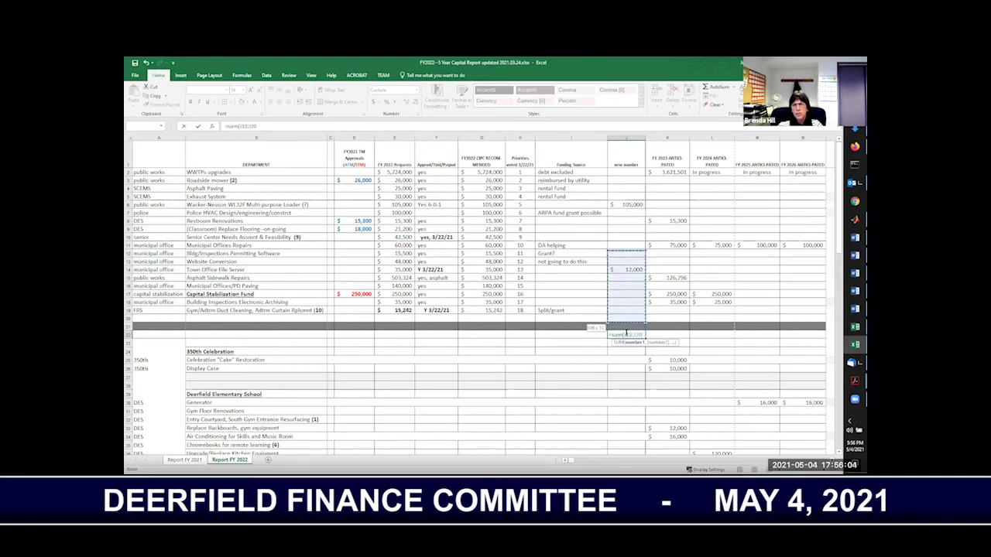
pyautogui.hotkey('shift', 'Up')
pyautogui.hotkey('shift', 'Up')
pyautogui.hotkey('shift', 'Up')
pyautogui.hotkey('shift', 'Up')
pyautogui.hotkey('shift', 'Up')
pyautogui.hotkey('shift', 'Up')
pyautogui.hotkey('shift', 'Up')
pyautogui.hotkey('shift', 'Up')
pyautogui.hotkey('shift', 'Up')
pyautogui.hotkey('shift', 'Up')
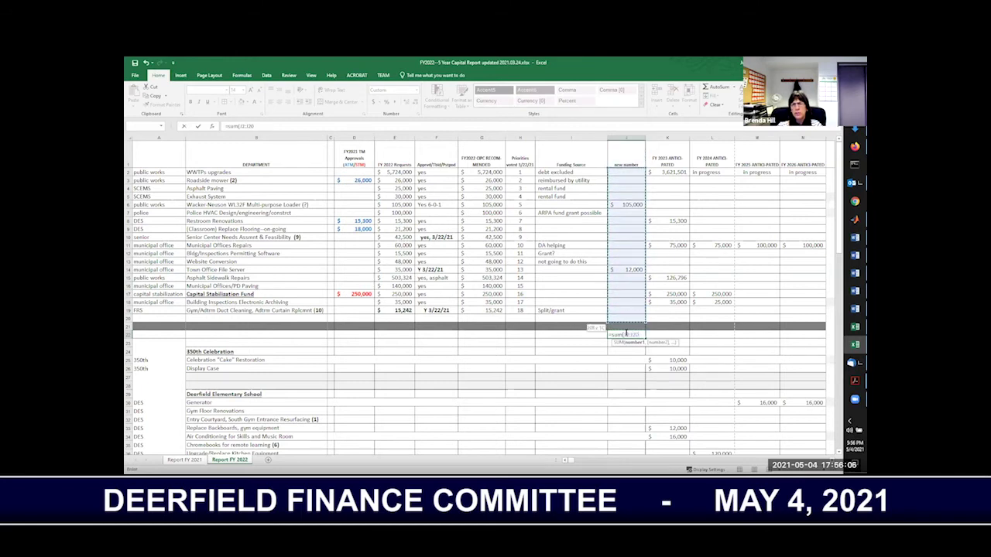
pyautogui.press('Return')
pyautogui.click(627, 334)
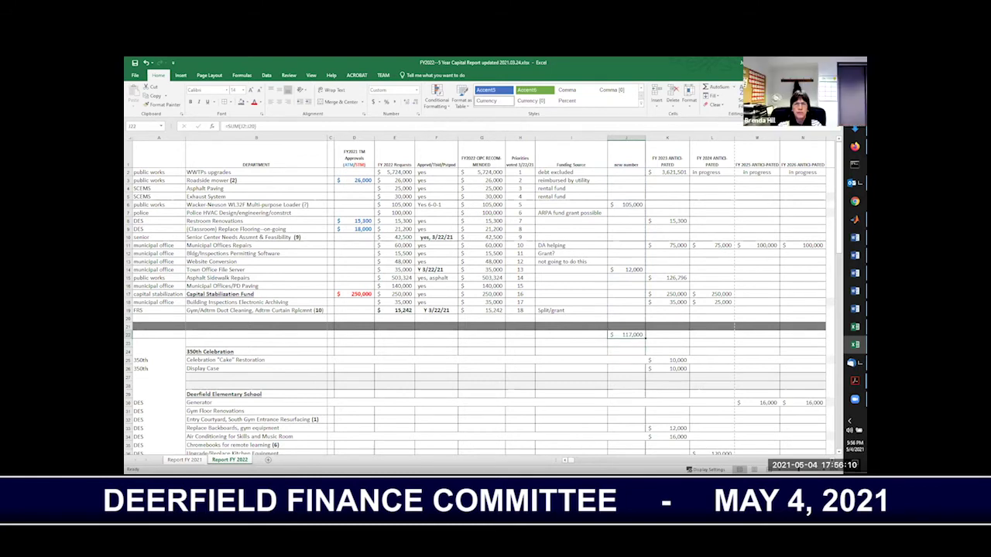
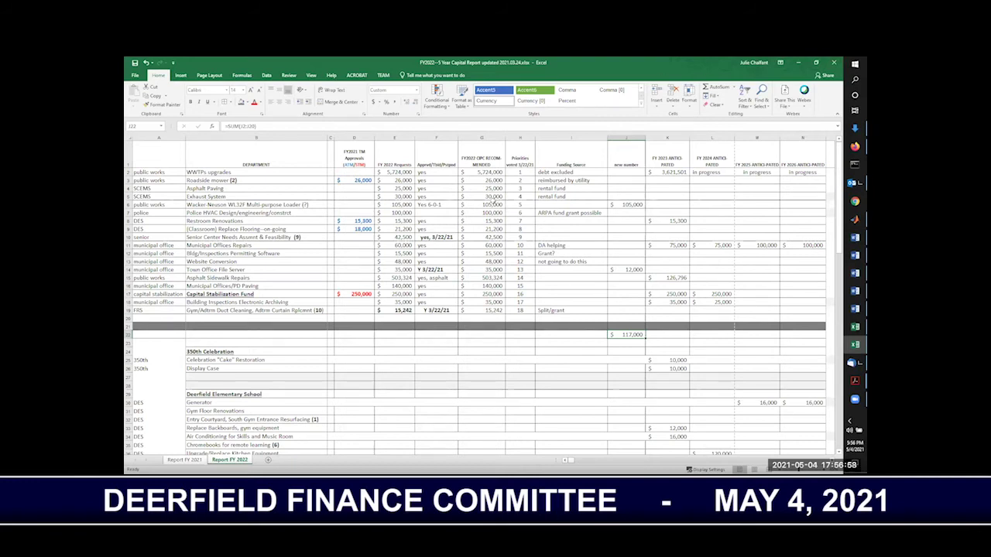
# Examine the loader's recommended amount and new number, the priorities voted 3/22/21, and the department requests further down the sheet
pyautogui.doubleClick(491, 205)
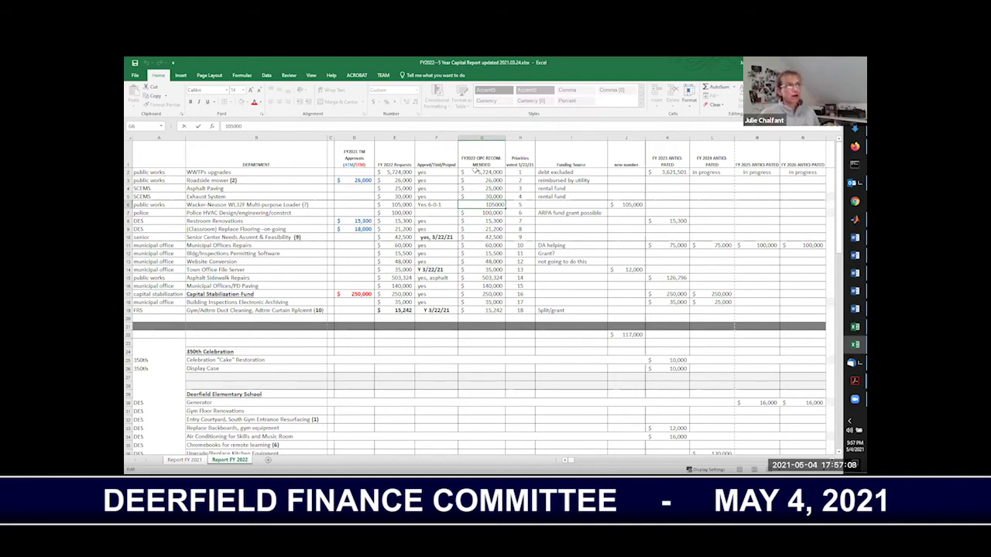
pyautogui.moveTo(520, 157); pyautogui.dragTo(522, 311)
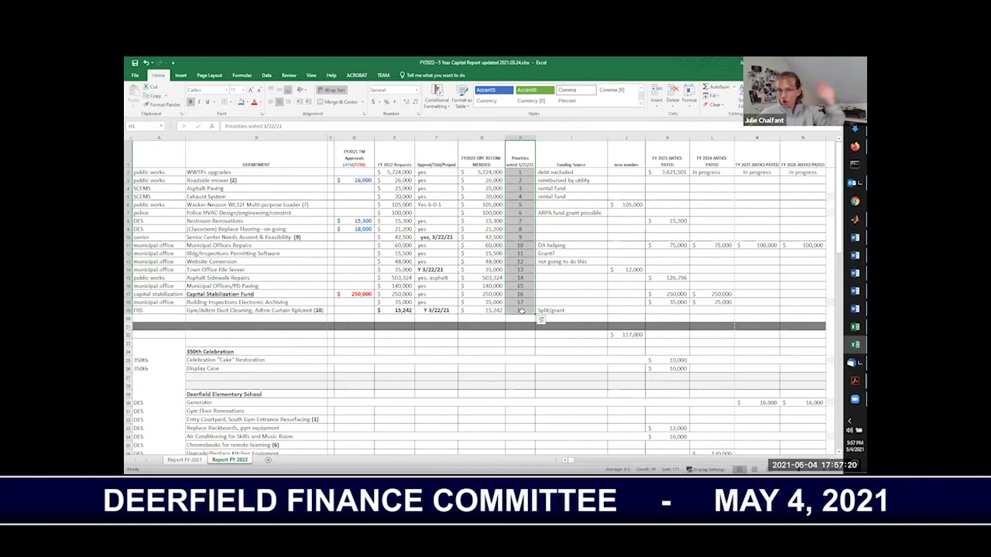
pyautogui.scroll(-2, 479, 382)
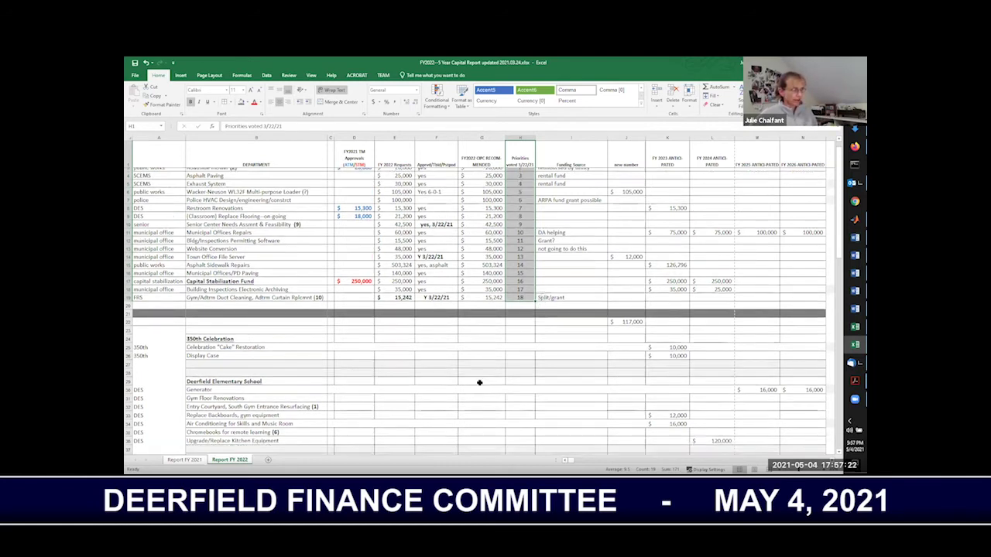
pyautogui.scroll(-7, 479, 382)
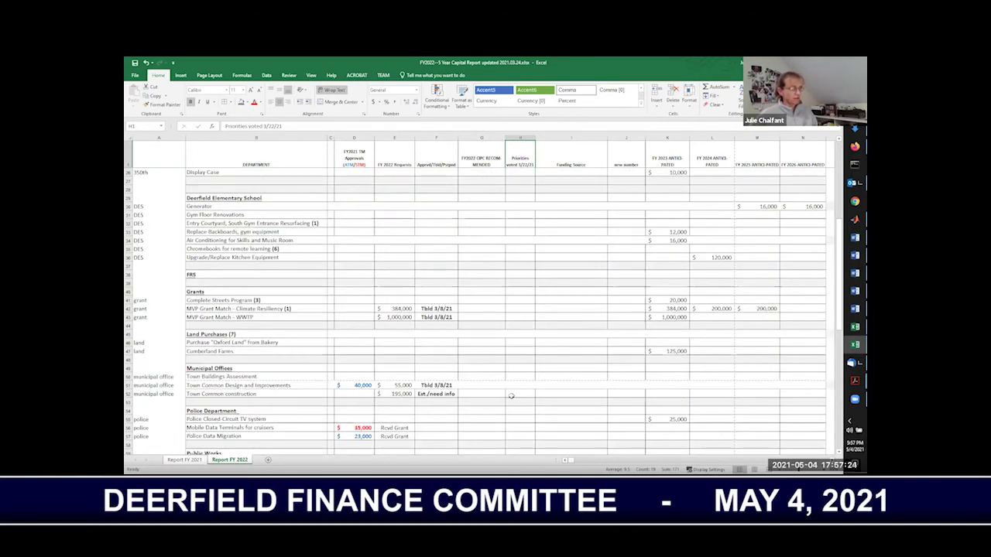
pyautogui.scroll(8, 542, 347)
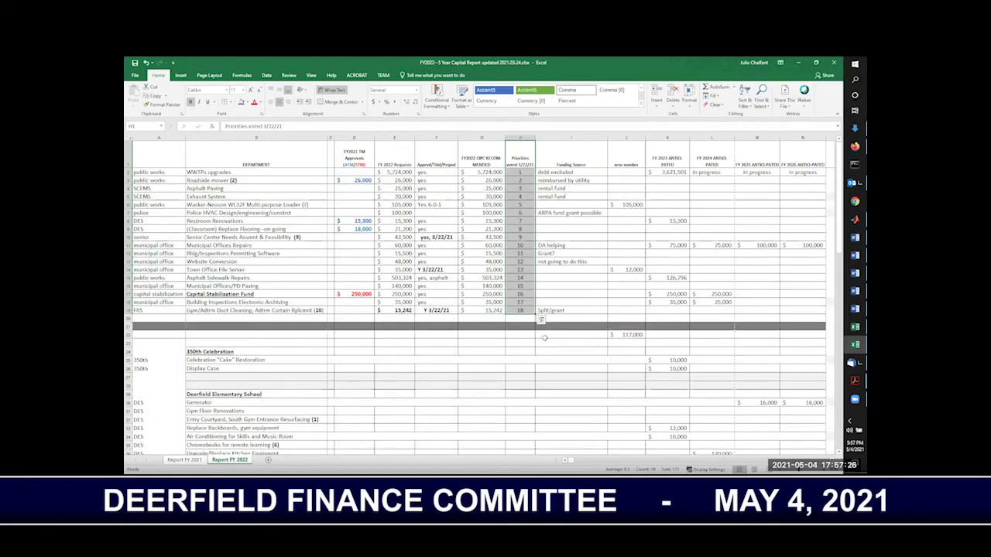
pyautogui.click(628, 204)
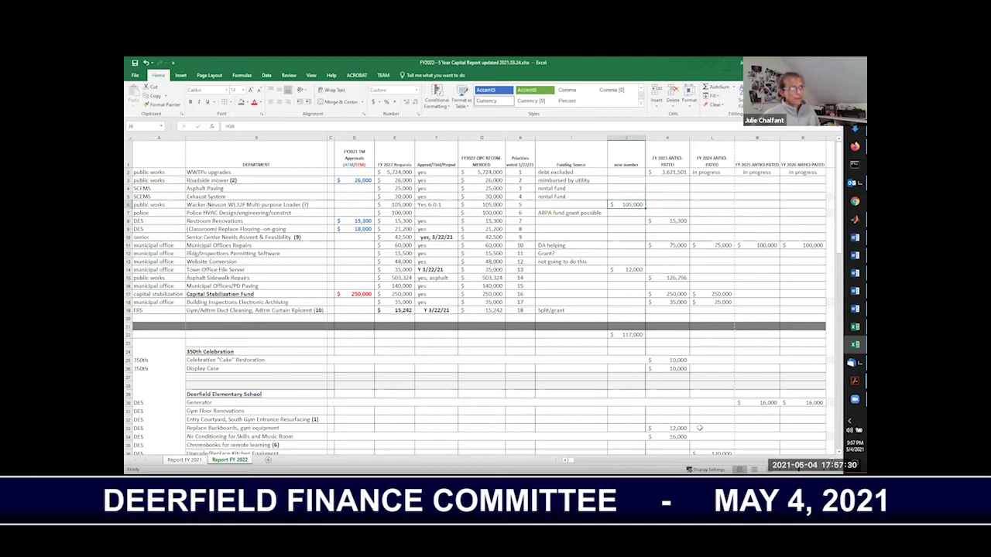
pyautogui.click(571, 172)
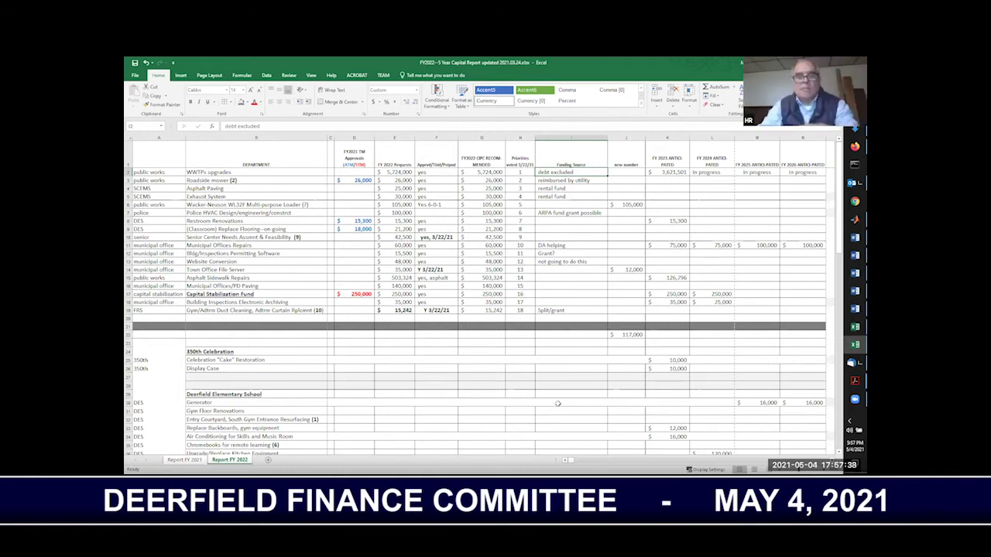
# Highlight the new number total in J22 with a light green fill
pyautogui.click(627, 335)
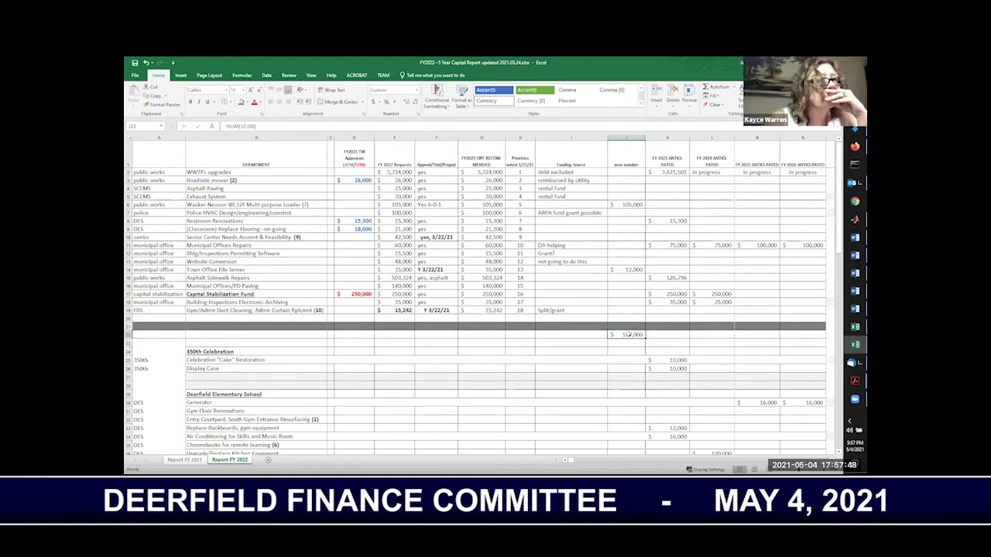
pyautogui.click(247, 102)
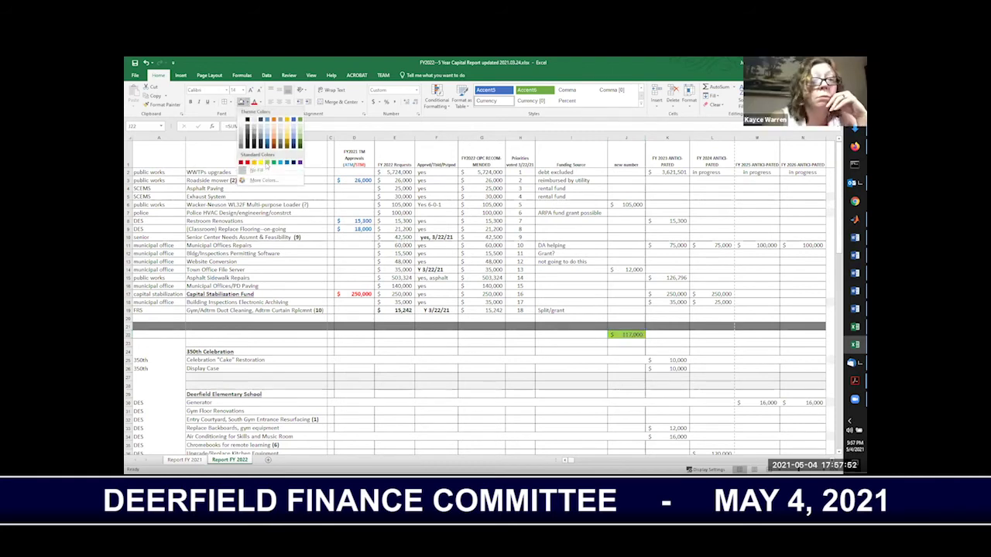
pyautogui.click(266, 162)
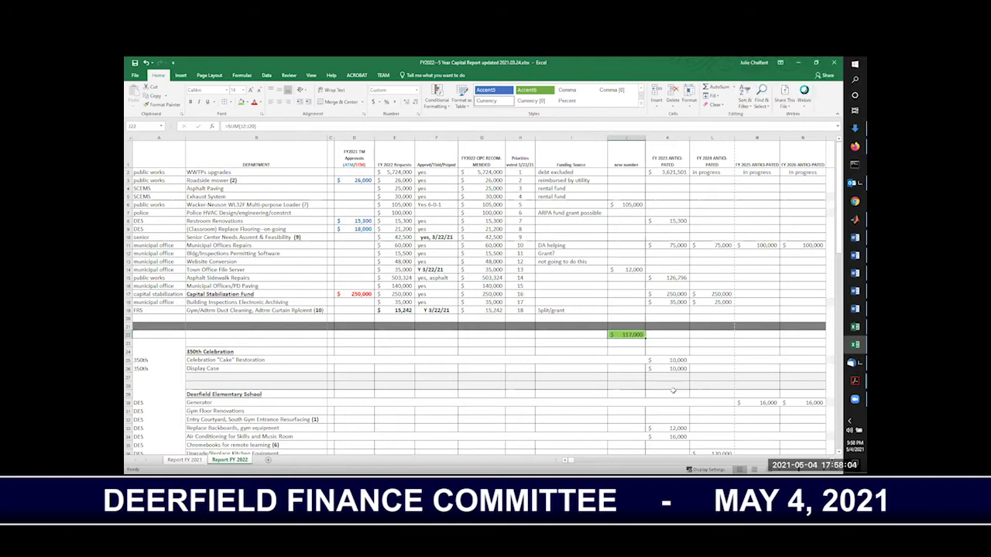
# Review the new number column from its total up to the first request and back down to the loader's row
pyautogui.press('Up')
pyautogui.press('Up')
pyautogui.press('Up')
pyautogui.press('Up')
pyautogui.press('Up')
pyautogui.press('Up')
pyautogui.press('Up')
pyautogui.press('Up')
pyautogui.press('Up')
pyautogui.press('Up')
pyautogui.press('Up')
pyautogui.press('Up')
pyautogui.press('Up')
pyautogui.press('Up')
pyautogui.press('Up')
pyautogui.press('Up')
pyautogui.press('Up')
pyautogui.press('Up')
pyautogui.press('Up')
pyautogui.press('Up')
pyautogui.press('Down')
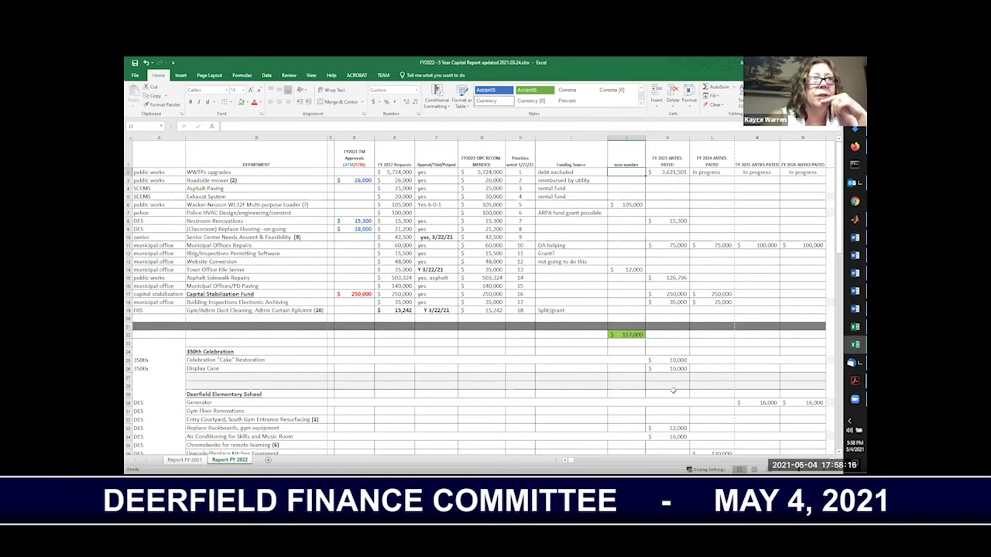
pyautogui.press('Down')
pyautogui.press('Down')
pyautogui.press('Down')
pyautogui.press('Down')
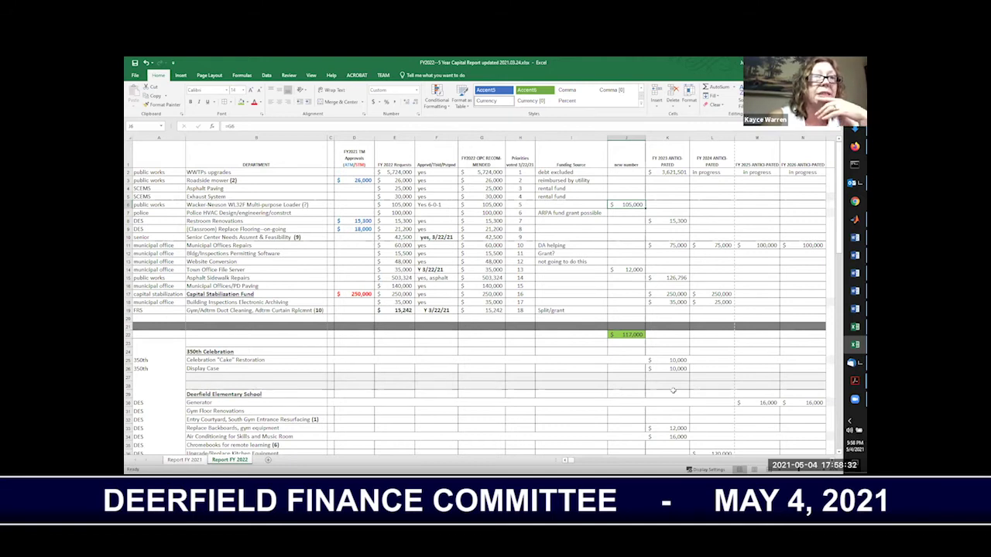
# Link the new numbers for Restroom Renovations and (Classroom) Replace Flooring in J8 and J9 to their recommended amounts in G8 and G9
pyautogui.press('Down')
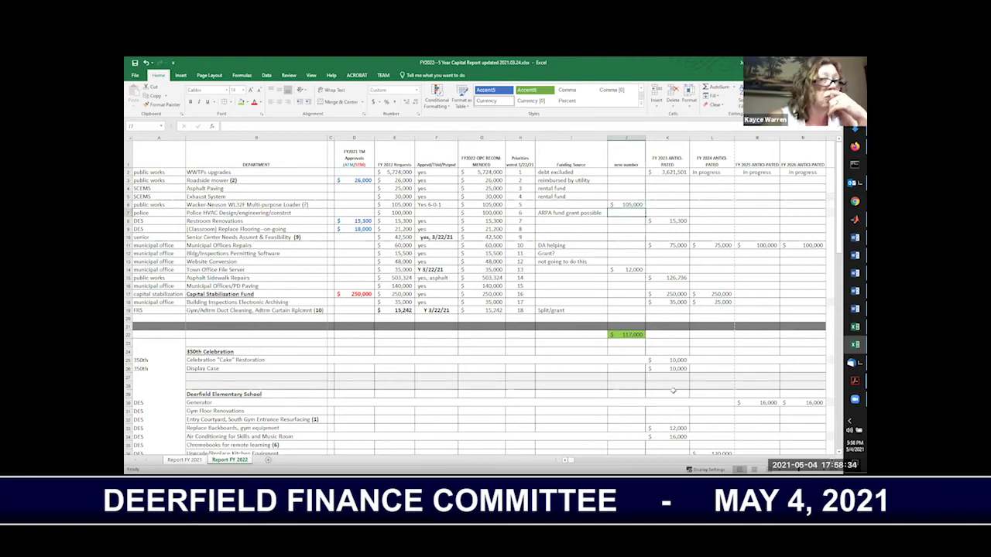
pyautogui.press('Down')
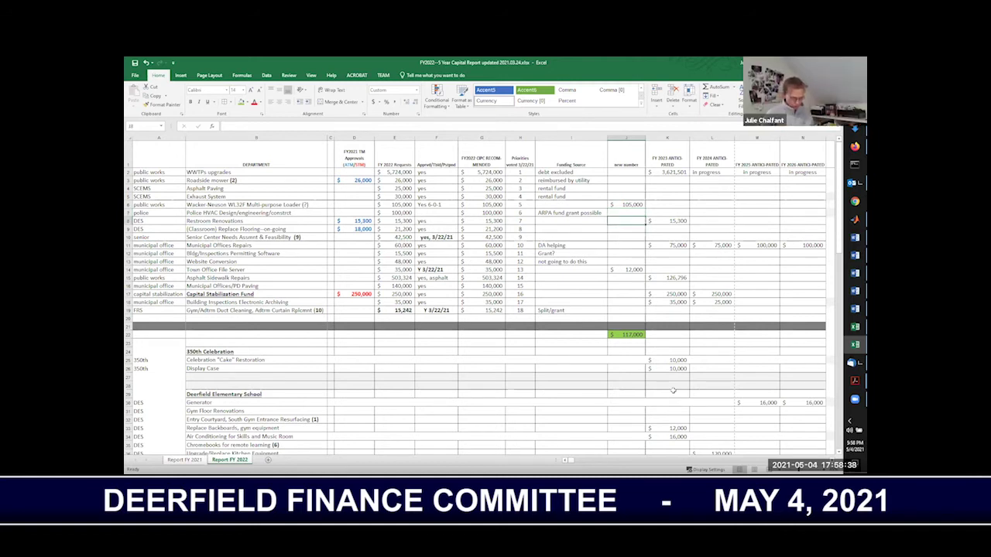
pyautogui.write('=')
pyautogui.click(486, 220)
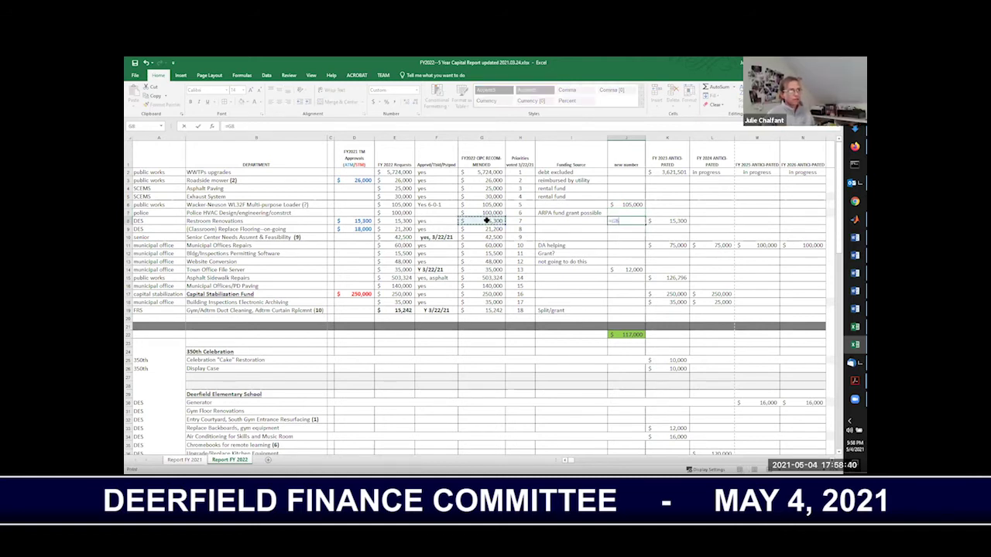
pyautogui.press('Return')
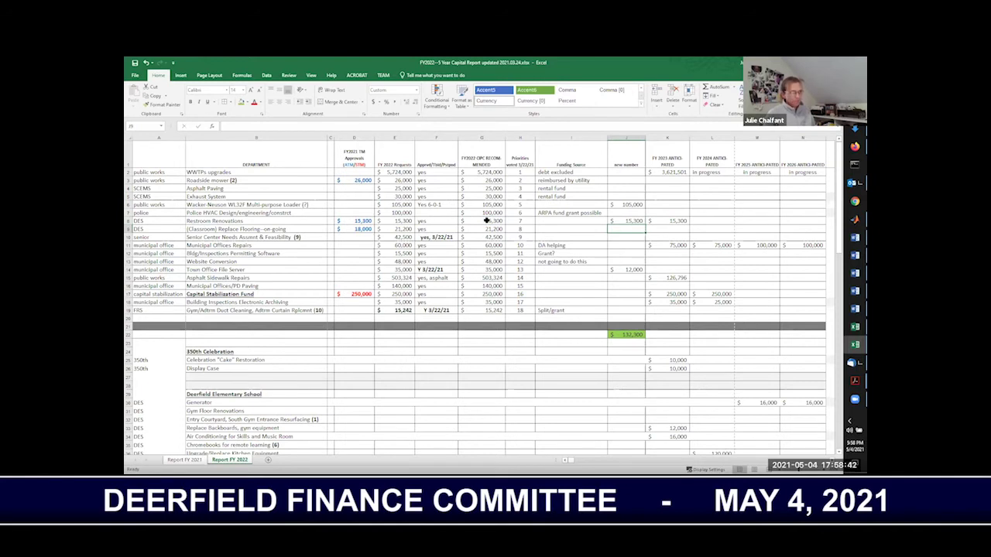
pyautogui.write('=')
pyautogui.click(486, 229)
pyautogui.press('Return')
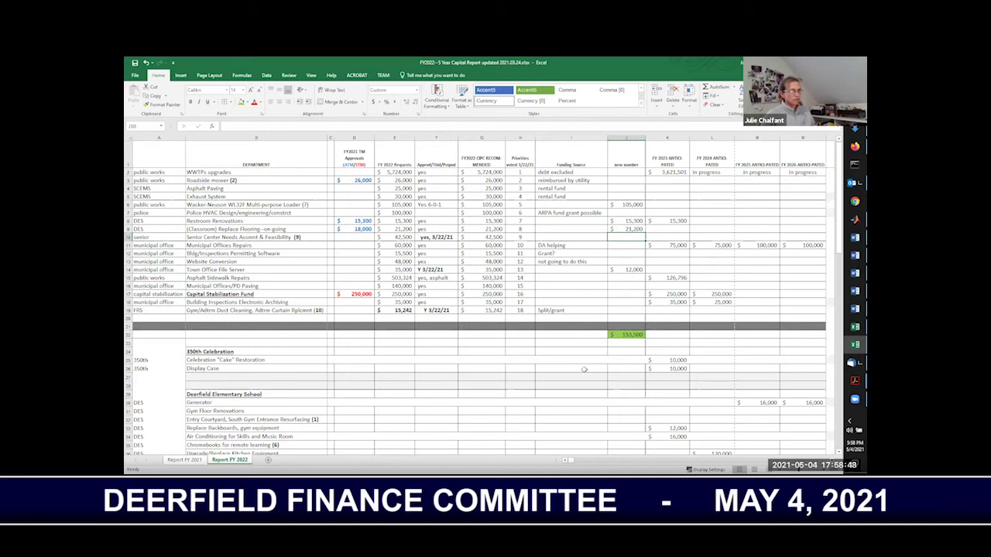
# Replace the Wacker Neuson loader's new number in J6 with 21000
pyautogui.press('Up')
pyautogui.press('Up')
pyautogui.press('Up')
pyautogui.press('Up')
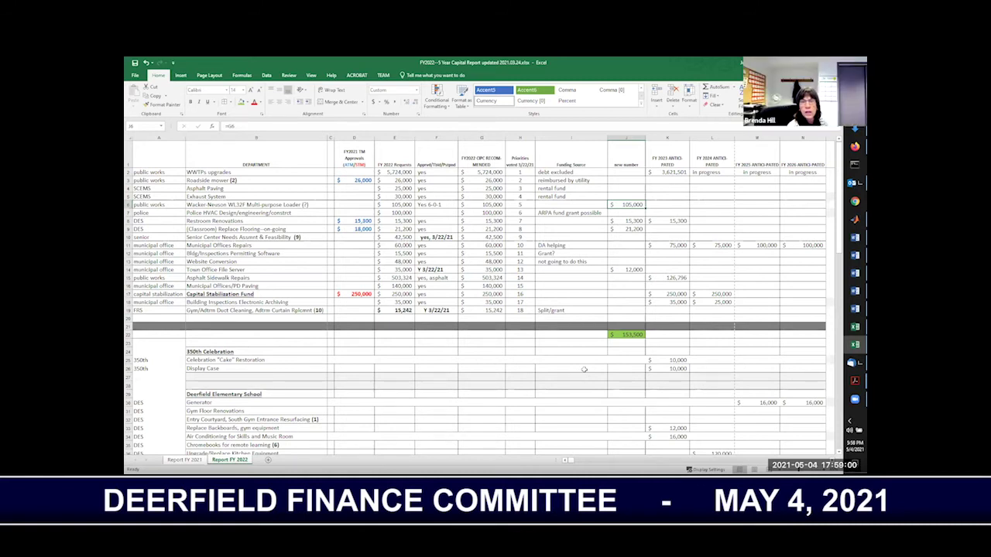
pyautogui.click(210, 204)
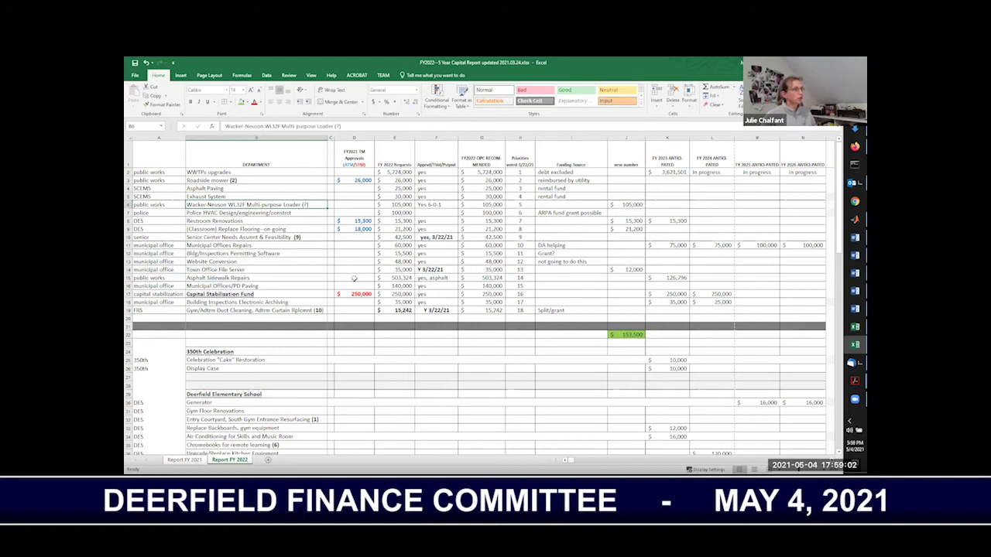
pyautogui.press('Right')
pyautogui.press('Right')
pyautogui.press('Right')
pyautogui.press('Right')
pyautogui.press('Right')
pyautogui.press('Right')
pyautogui.press('Right')
pyautogui.press('Right')
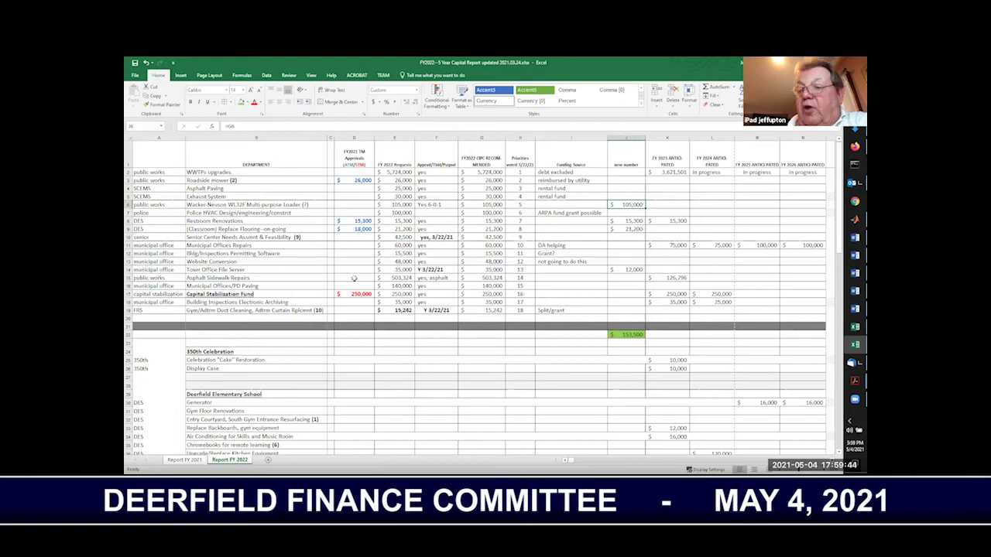
pyautogui.write('21000')
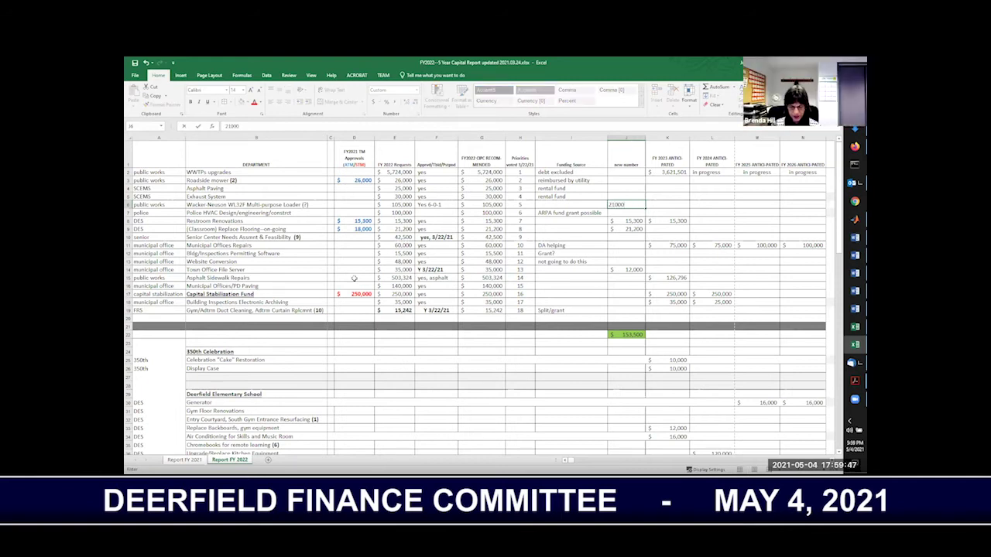
pyautogui.press('Return')
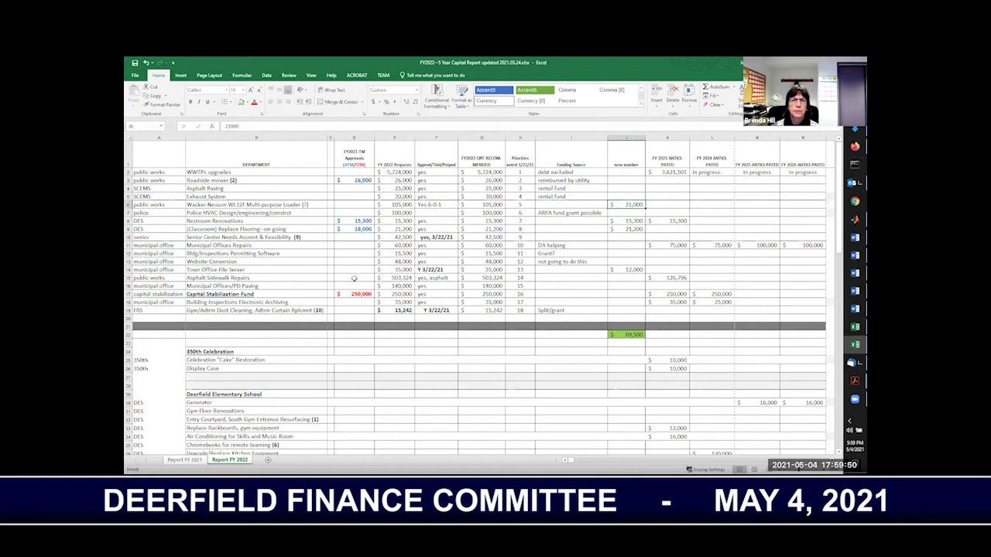
# Copy the loader's 21,000 new number across its FY 2023 through FY 2026 anticipated columns in K6 to N6
pyautogui.hotkey('ctrl', 'c')
pyautogui.press('Right')
pyautogui.hotkey('ctrl', 'v')
pyautogui.press('Right')
pyautogui.hotkey('ctrl', 'v')
pyautogui.press('Right')
pyautogui.hotkey('ctrl', 'v')
pyautogui.press('Right')
pyautogui.hotkey('ctrl', 'v')
# Set the Wacker Neuson loader's new number in J6 to 19923
pyautogui.press('Left')
pyautogui.press('Left')
pyautogui.press('Left')
pyautogui.press('Left')
pyautogui.press('Down')
pyautogui.press('Down')
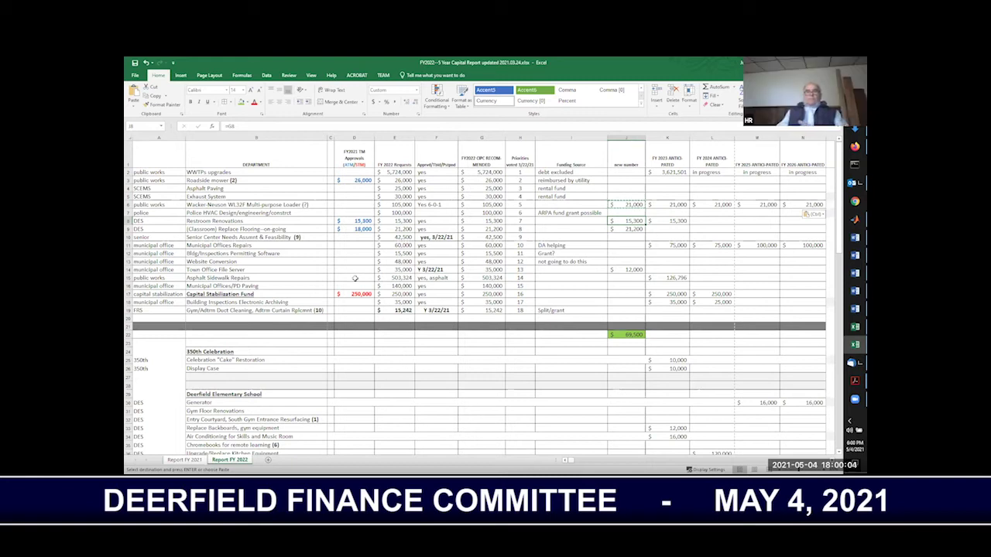
pyautogui.press('Down')
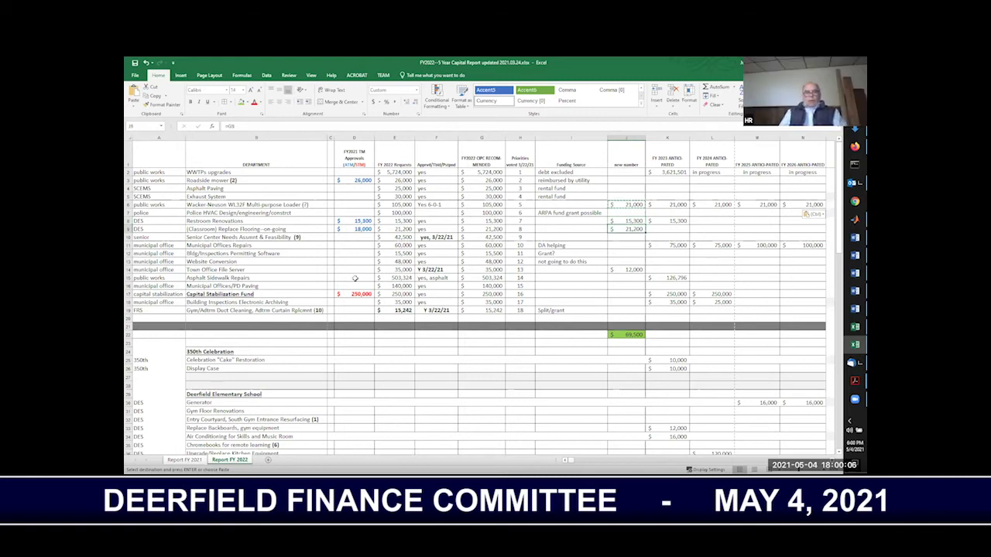
pyautogui.press('Up')
pyautogui.press('Up')
pyautogui.press('Up')
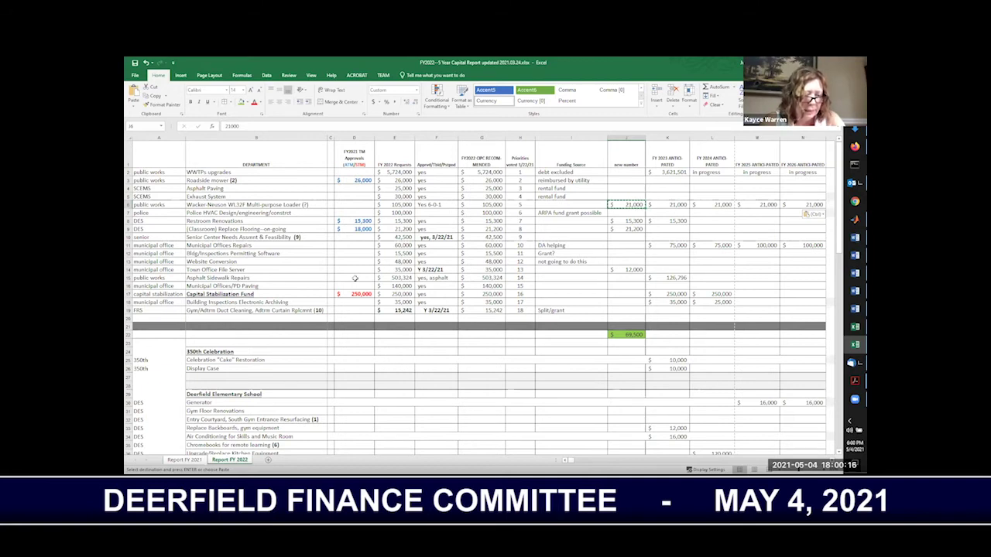
pyautogui.write('19,')
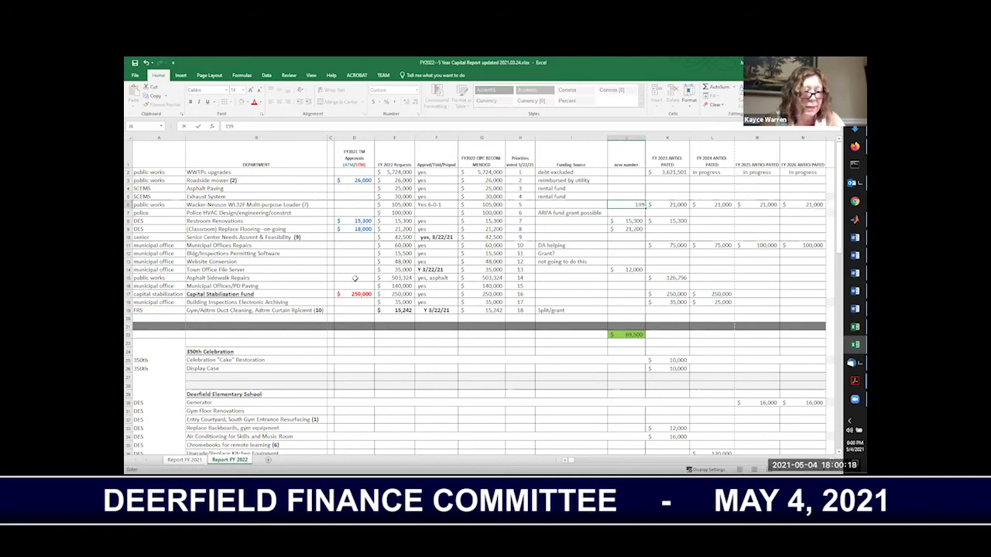
pyautogui.write('923')
pyautogui.press('Return')
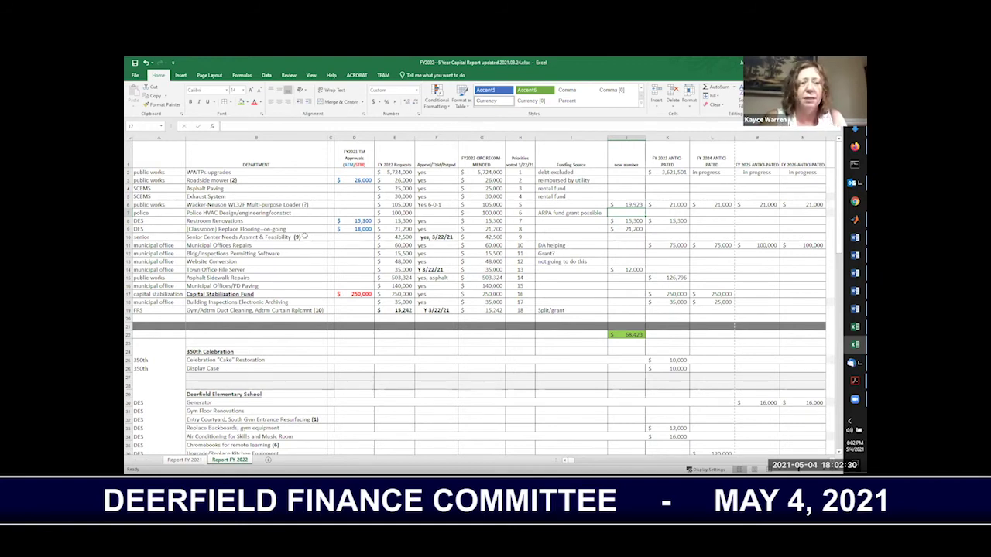
# Highlight the Municipal Offices/PD Paving request name in B16 with a yellow fill
pyautogui.click(245, 287)
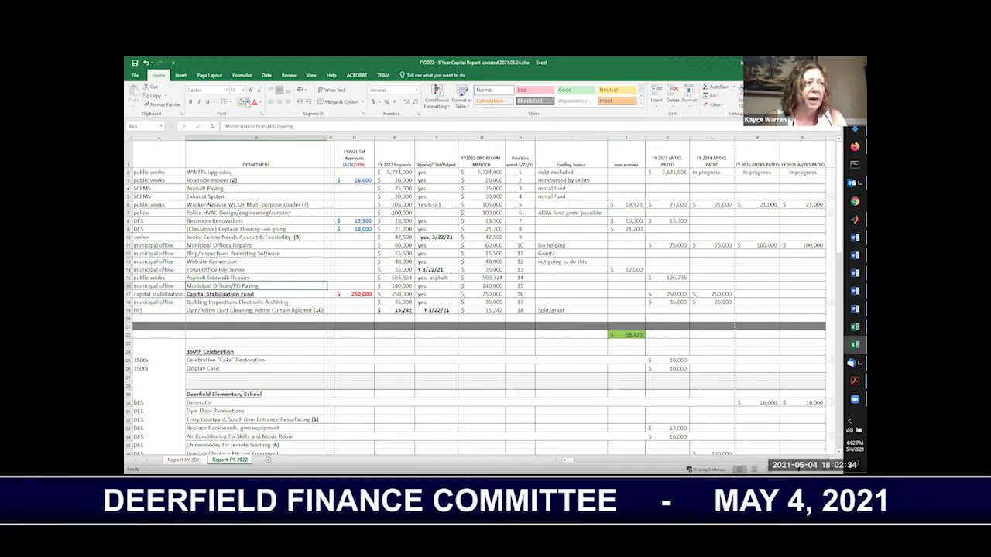
pyautogui.click(247, 102)
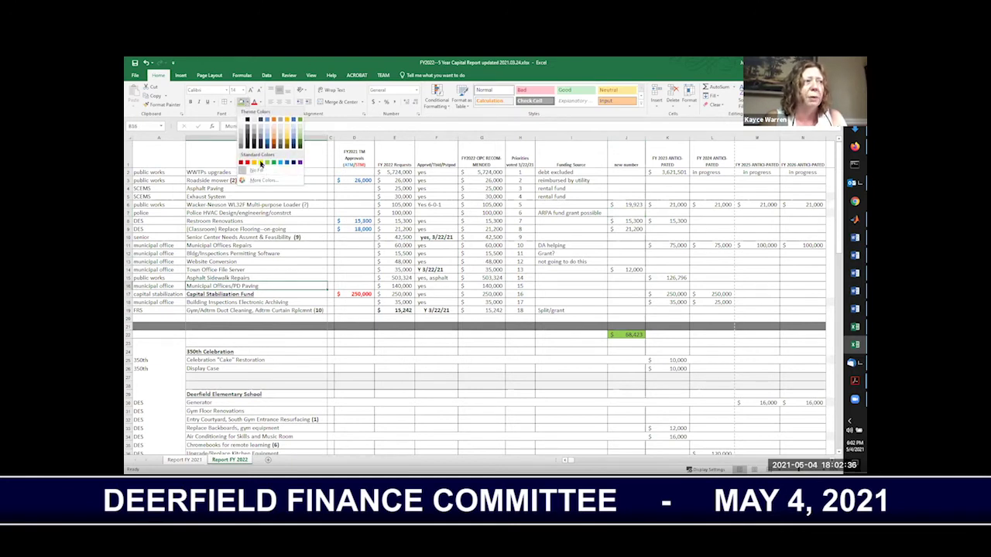
pyautogui.click(263, 163)
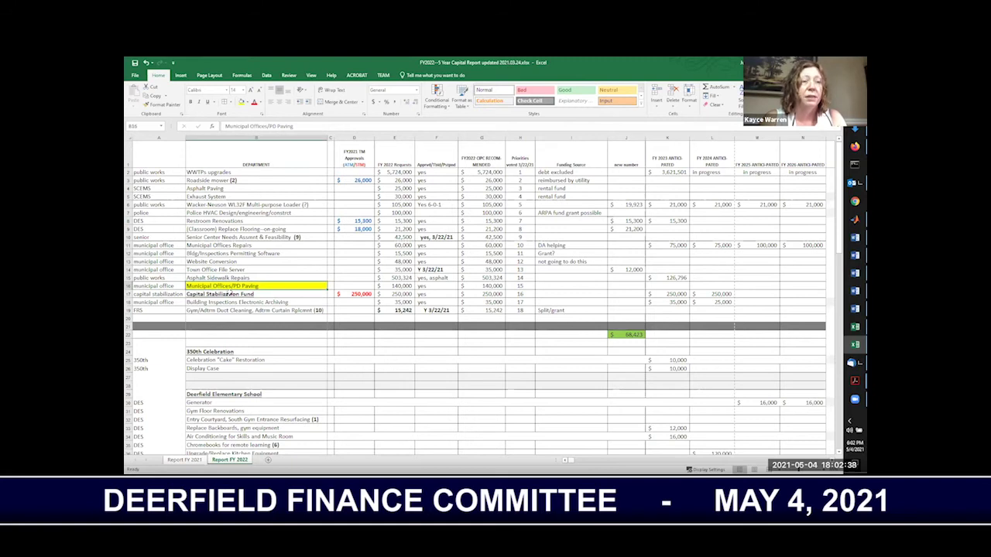
pyautogui.hotkey('ctrl', 'c')
pyautogui.doubleClick(228, 277)
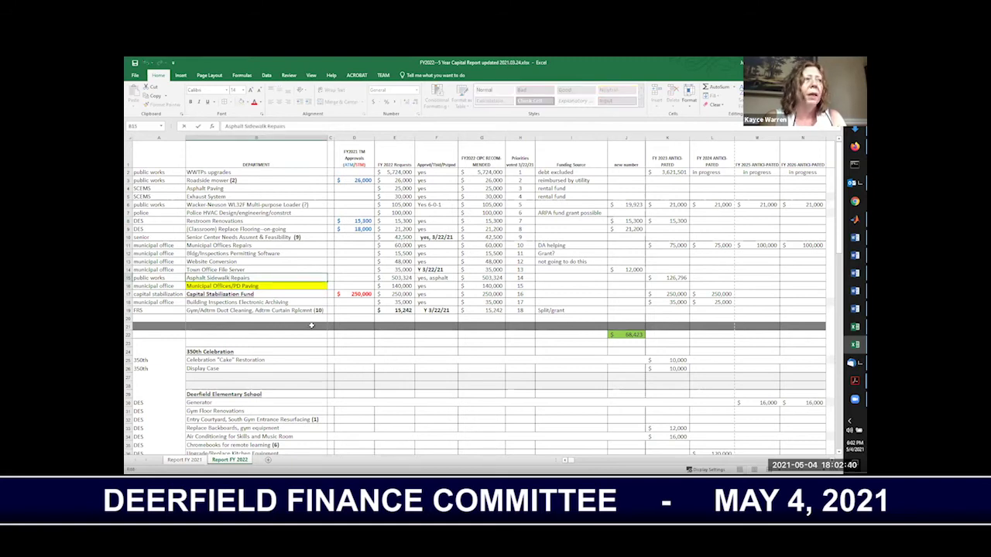
pyautogui.press('Escape')
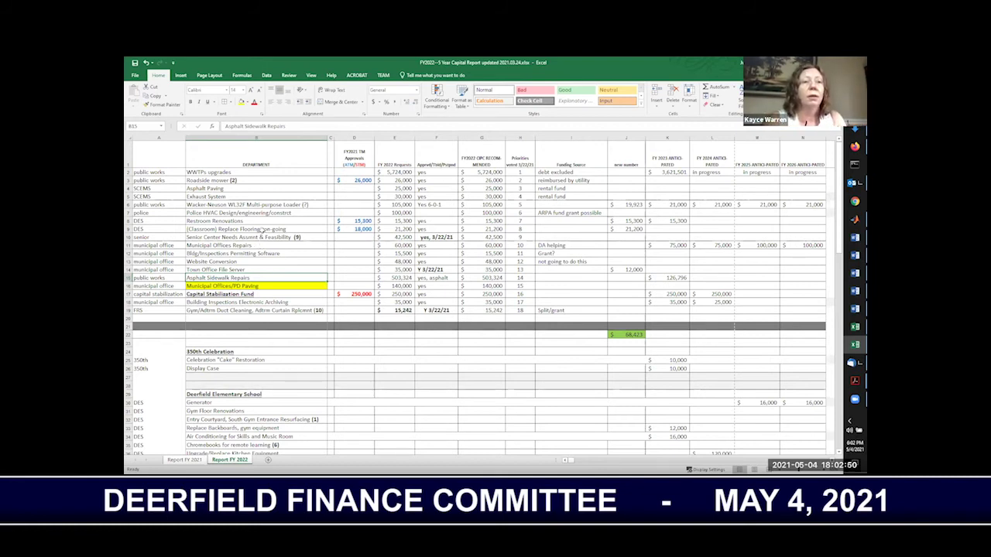
# Highlight the Wacker Neuson multi-purpose loader's name in B6 with the same yellow fill
pyautogui.click(254, 203)
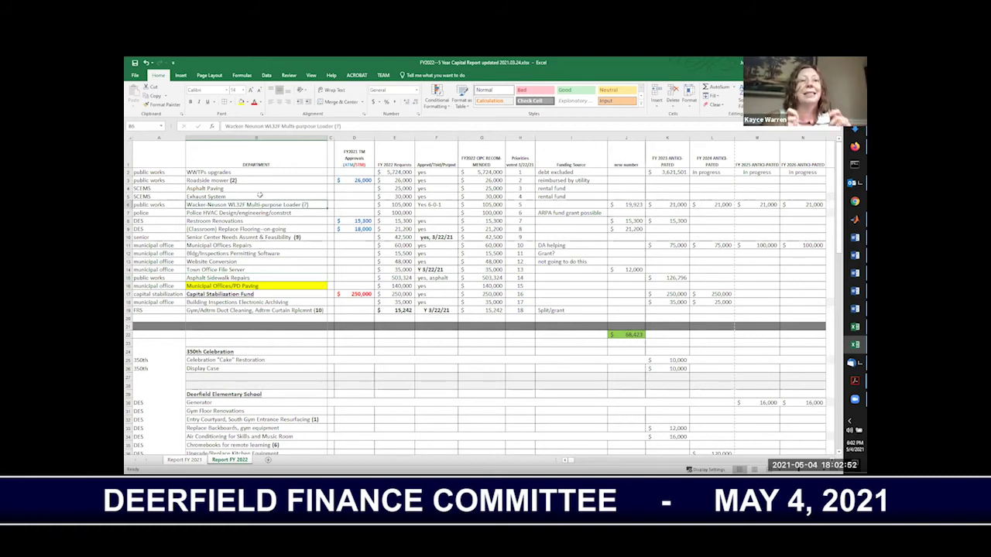
pyautogui.click(241, 102)
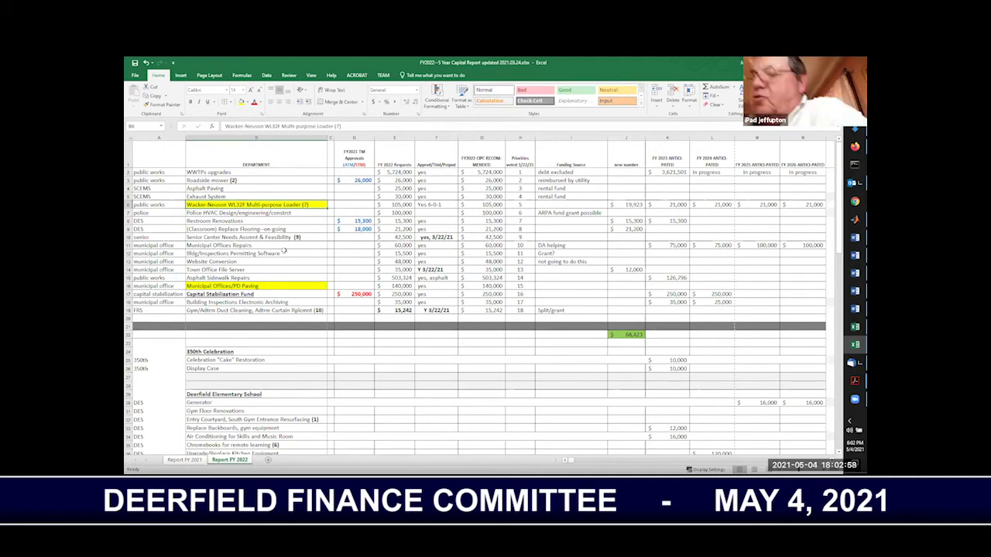
# Highlight the Asphalt Sidewalk Repairs request name in B15 with a yellow fill
pyautogui.click(236, 279)
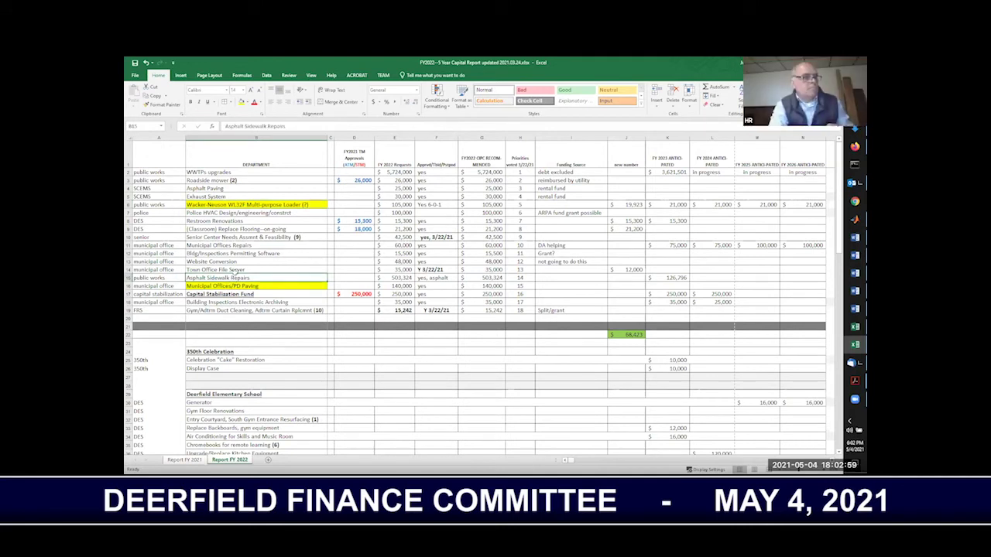
pyautogui.click(241, 101)
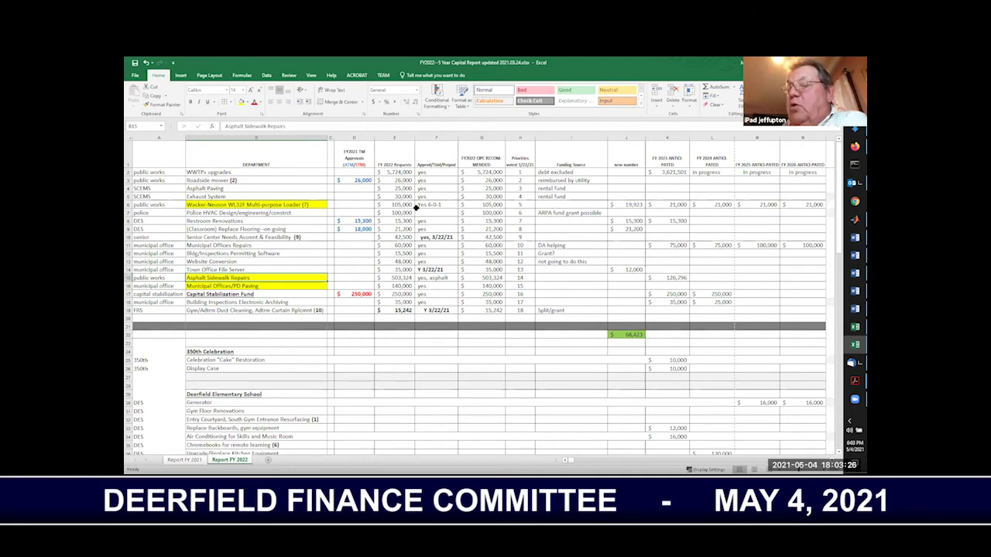
# Undo the yellow highlights on the sidewalk repairs, multi-purpose loader and Municipal Offices/PD Paving request names
pyautogui.hotkey('ctrl', 'z')
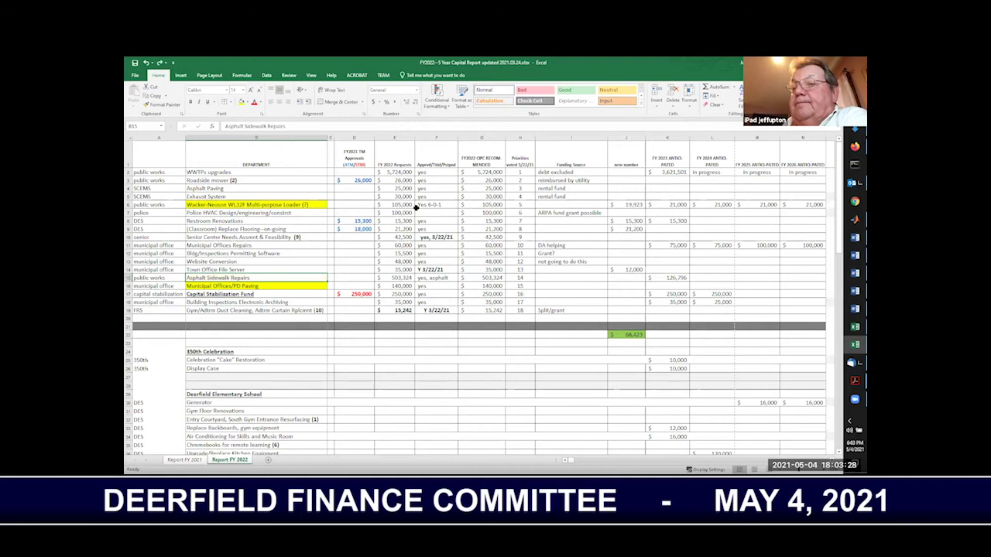
pyautogui.hotkey('ctrl', 'z')
pyautogui.hotkey('ctrl', 'z')
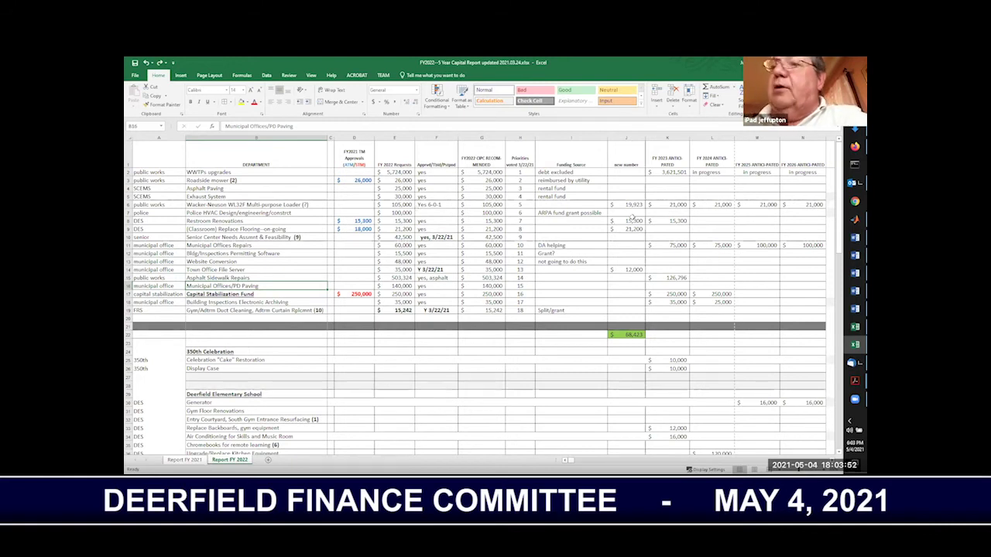
# Set the Senior Center needs and feasibility request's new number in J10 equal to its recommended amount in G10
pyautogui.click(628, 235)
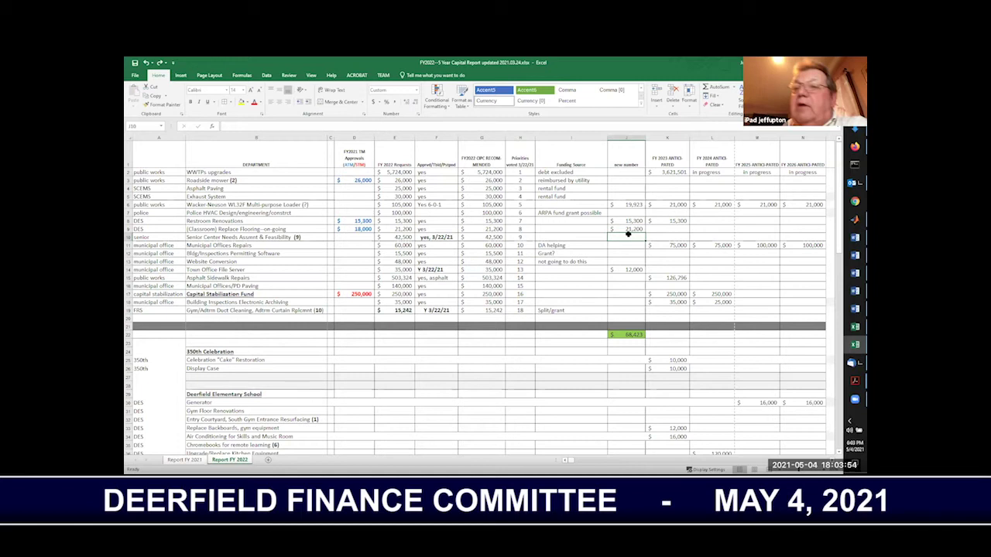
pyautogui.write('=')
pyautogui.click(490, 237)
pyautogui.press('Return')
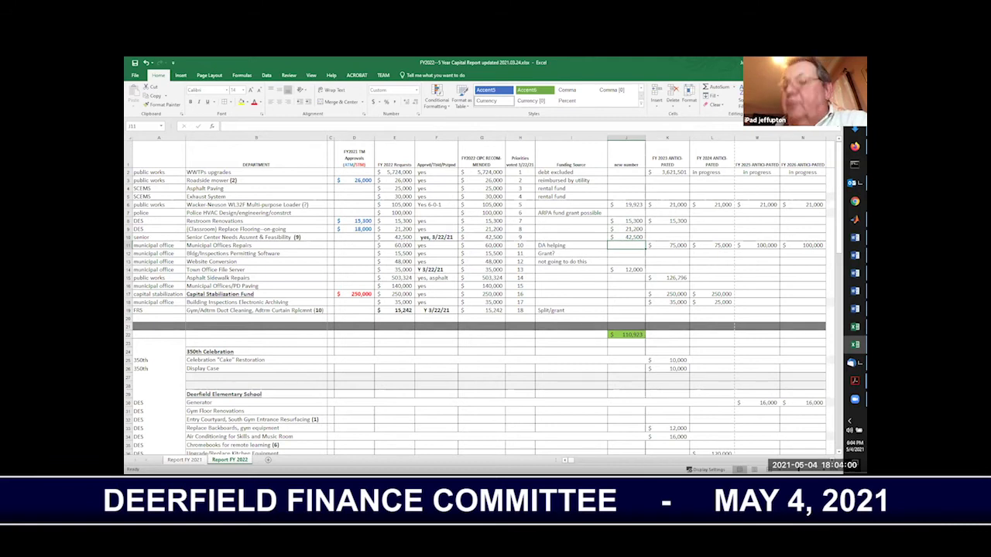
pyautogui.click(626, 253)
pyautogui.click(627, 261)
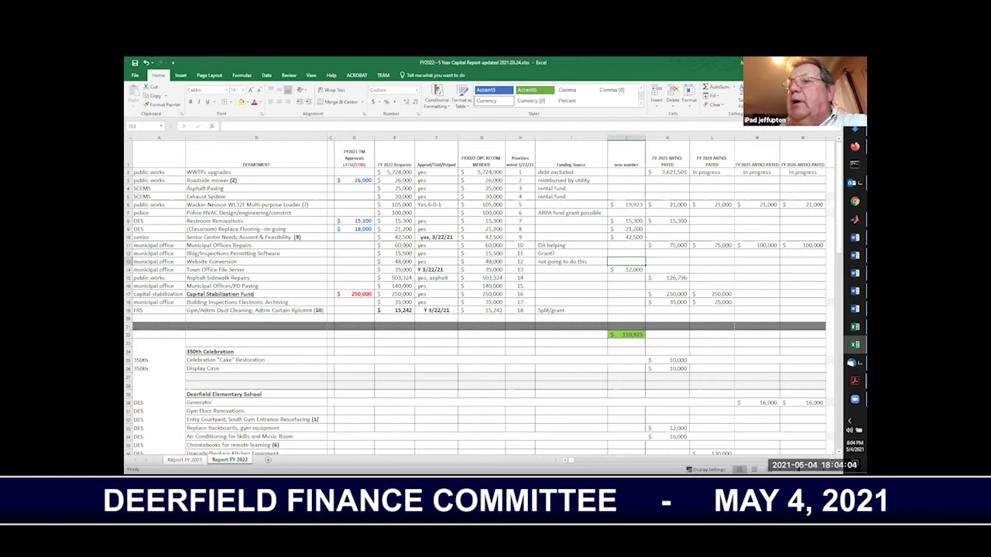
pyautogui.click(626, 269)
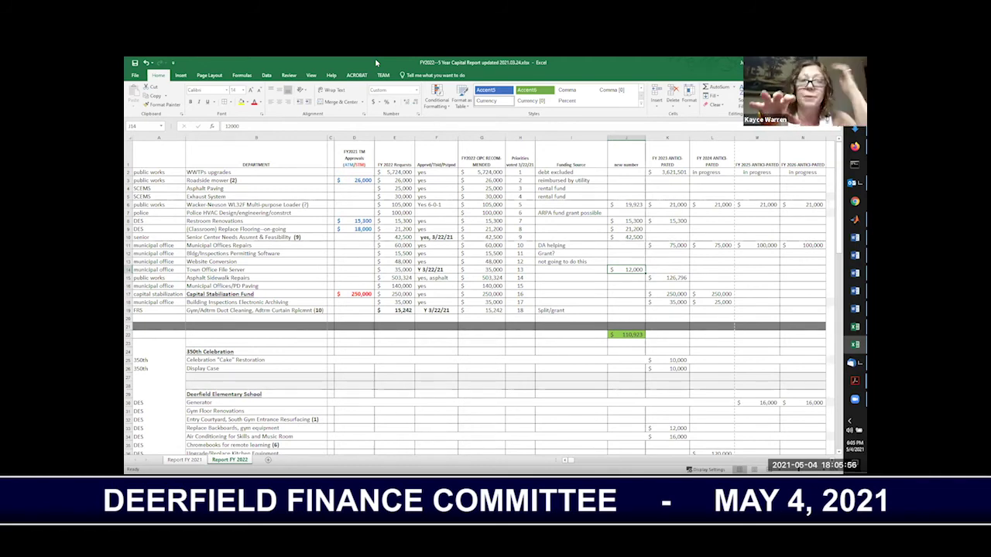
pyautogui.click(639, 206)
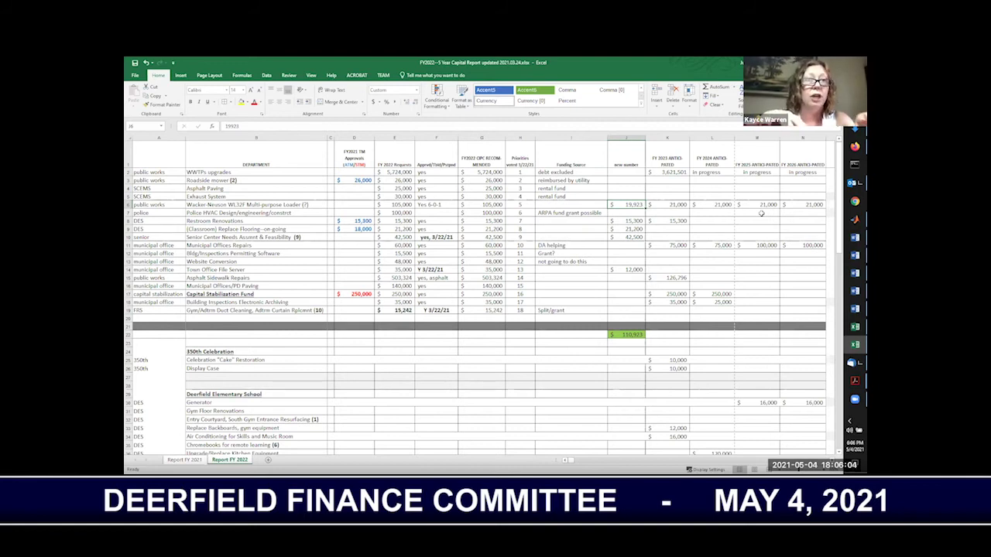
pyautogui.click(627, 246)
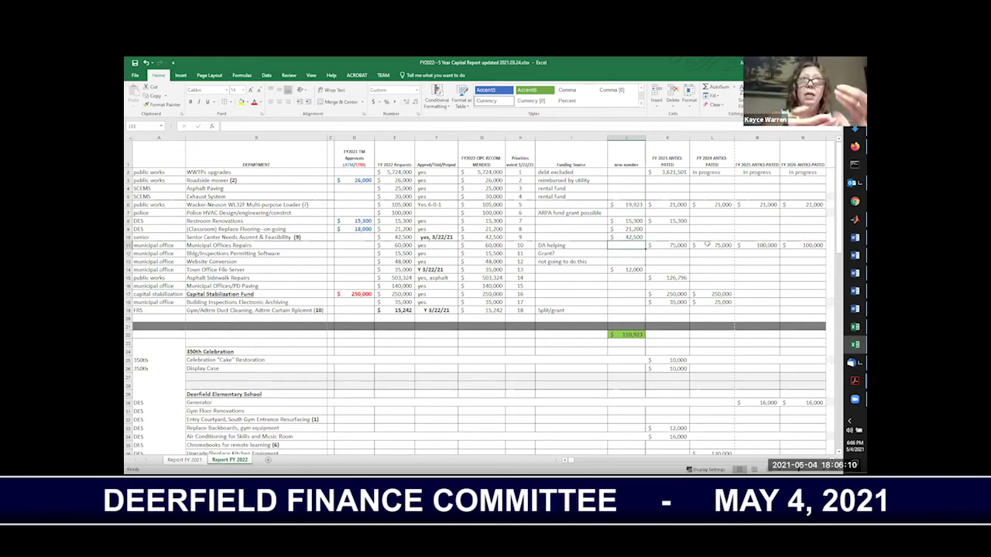
# Rename the column heading in J1 as "possible new number"
pyautogui.click(624, 158)
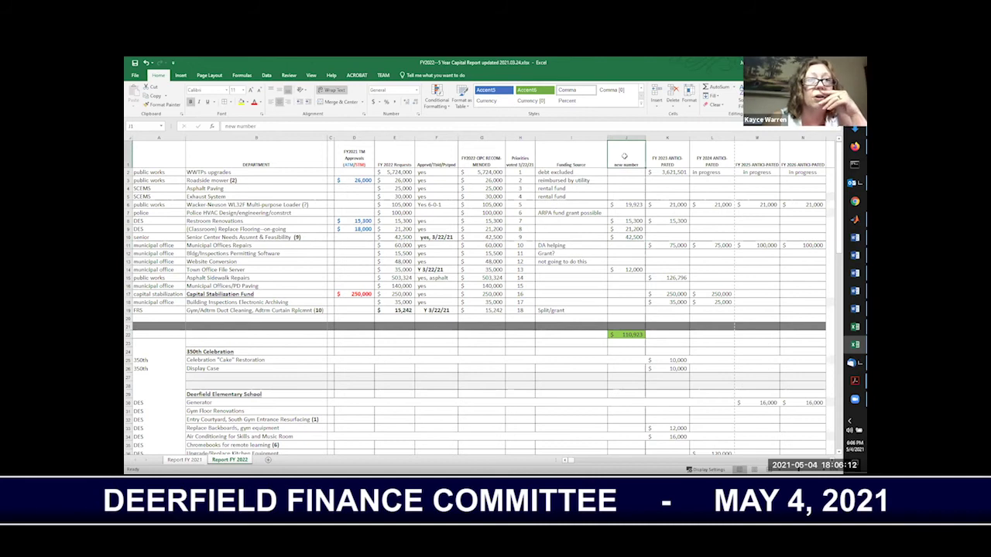
pyautogui.write('possible new')
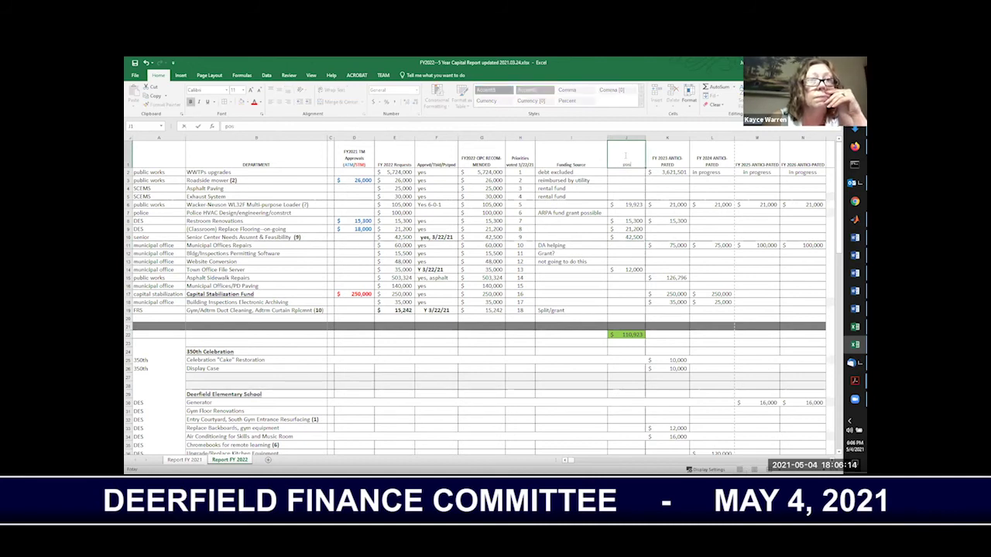
pyautogui.write('umber')
pyautogui.press('Return')
pyautogui.press('Up')
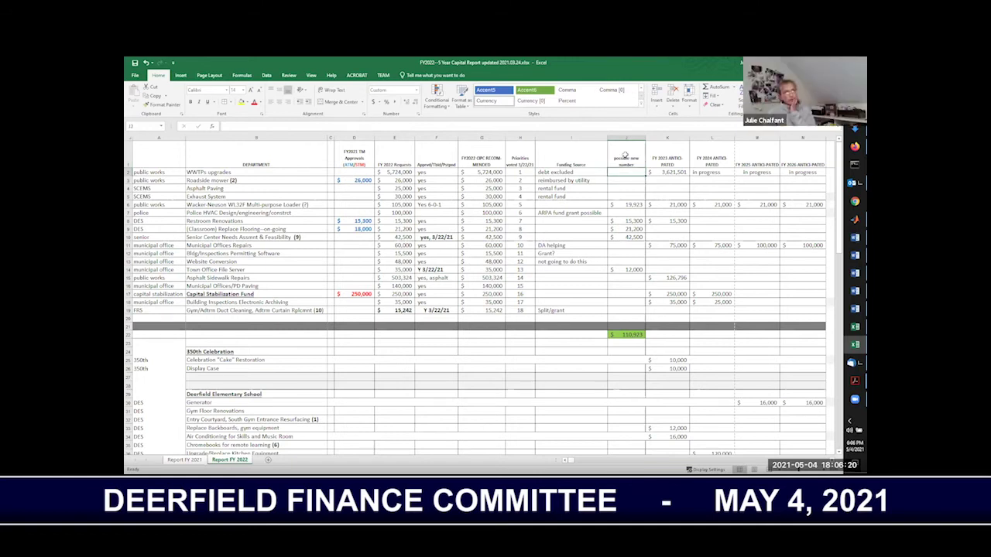
# Set the Wacker Neuson loader's possible new number in J6 to 20000
pyautogui.press('Down')
pyautogui.press('Down')
pyautogui.press('Down')
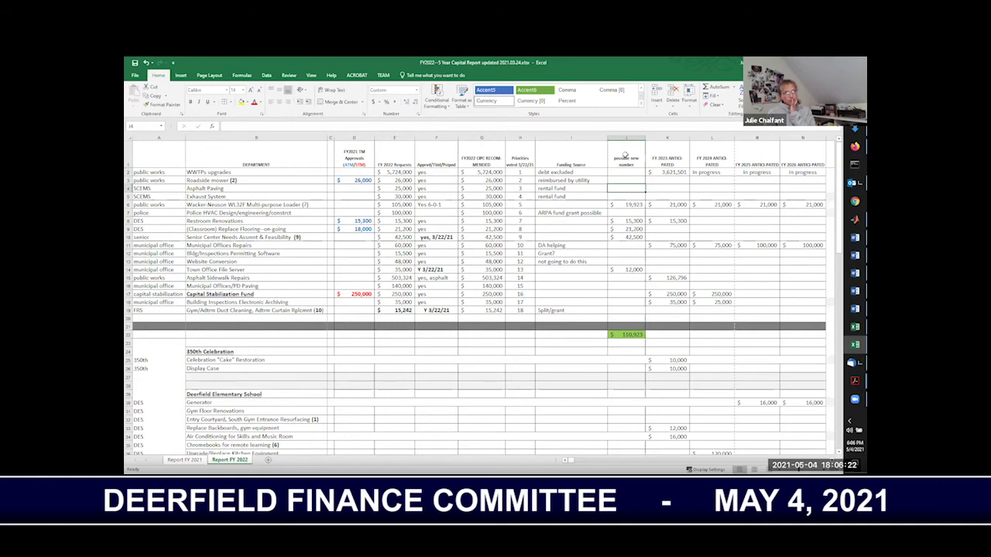
pyautogui.press('Down')
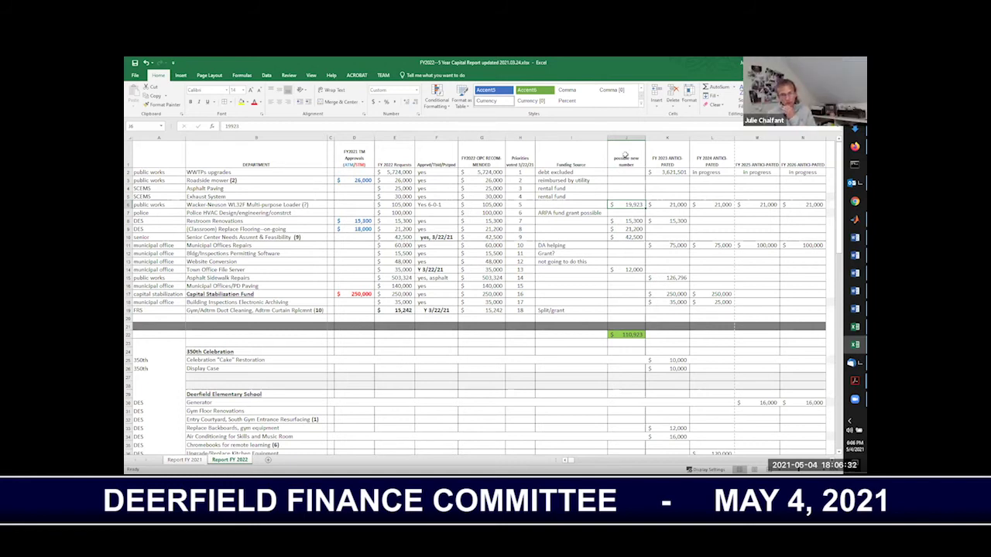
pyautogui.write('20000')
pyautogui.hotkey('ctrl', 'Return')
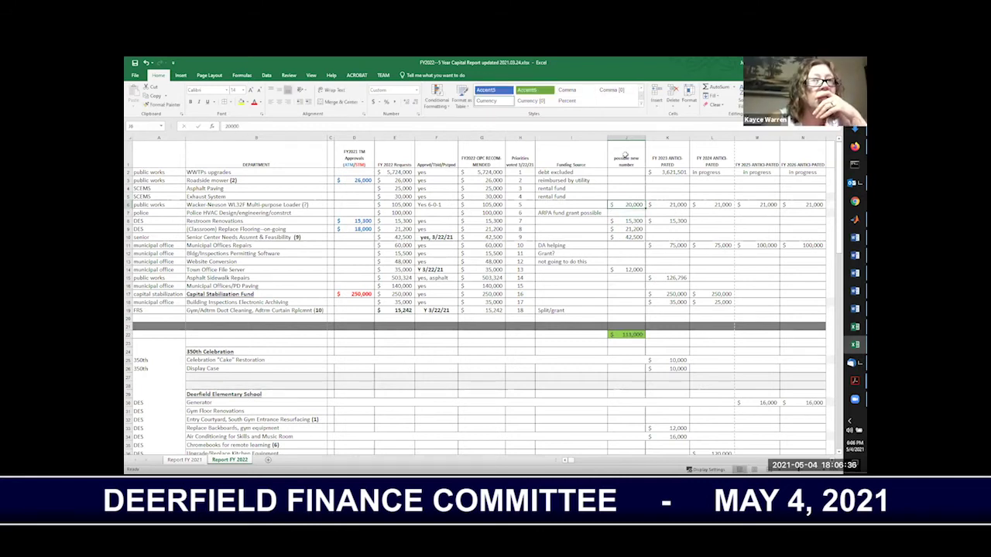
# Enter 100000 as the police HVAC request's possible new number in J7
pyautogui.press('Down')
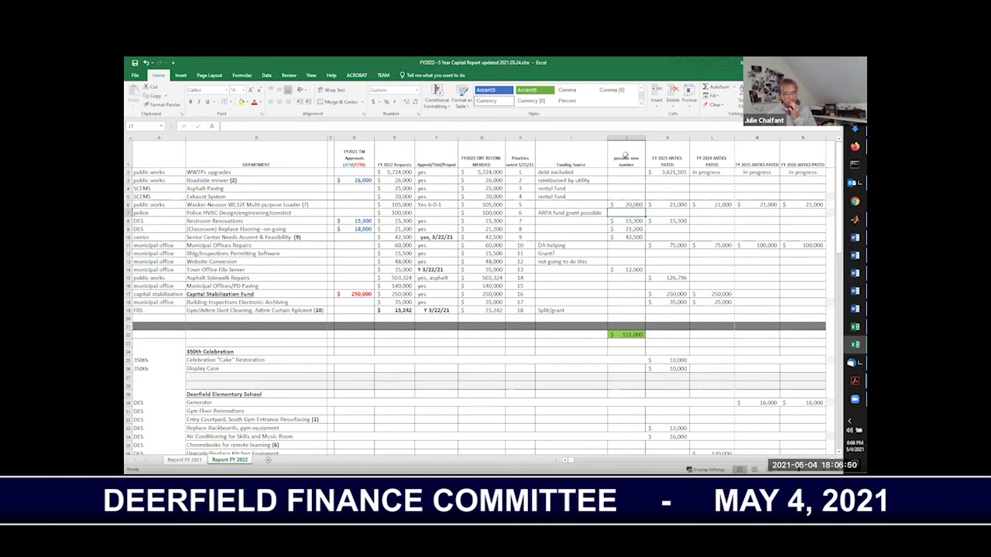
pyautogui.write('100000')
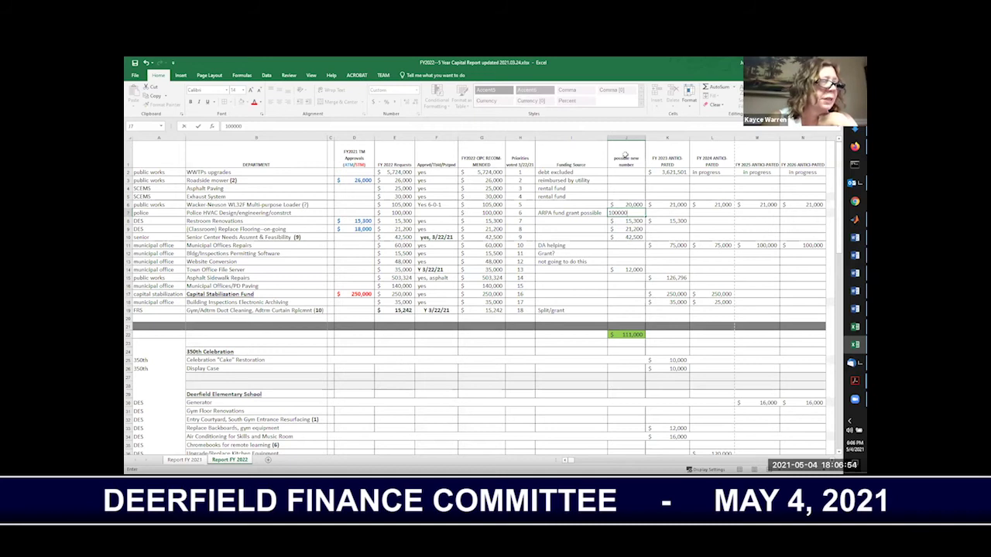
pyautogui.press('Return')
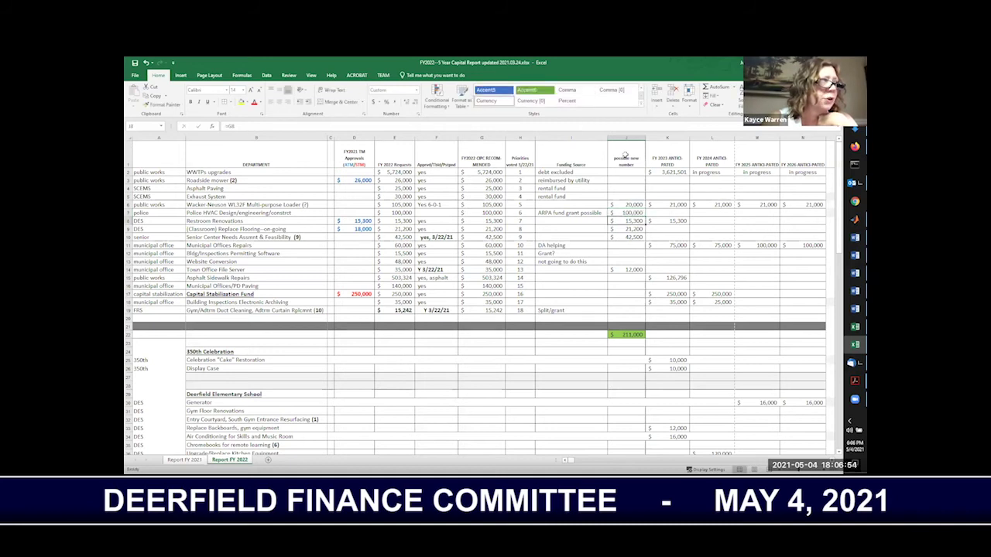
pyautogui.press('Up')
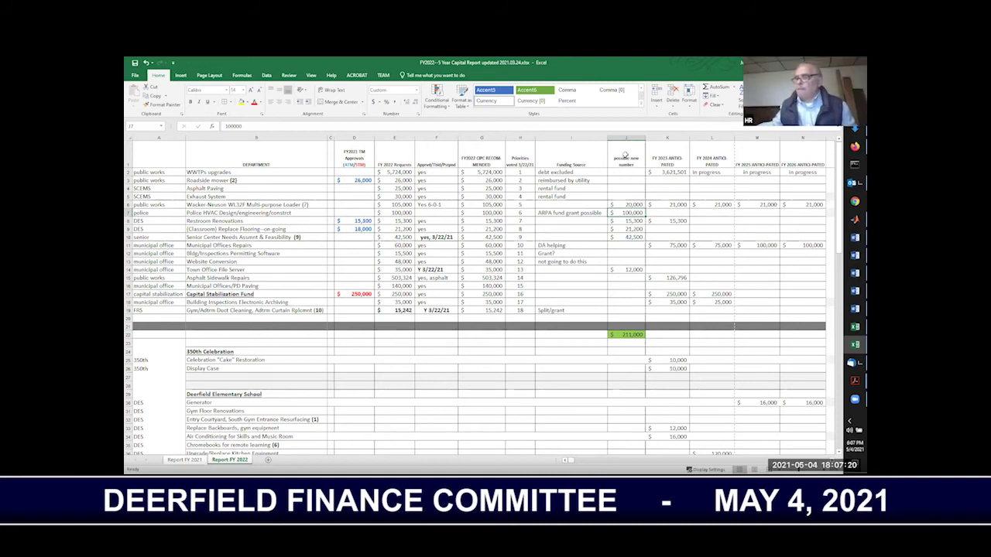
# Enter 0 as the possible new number for the permitting software and website conversion requests in J12 and J13
pyautogui.press('Down')
pyautogui.press('Down')
pyautogui.press('Down')
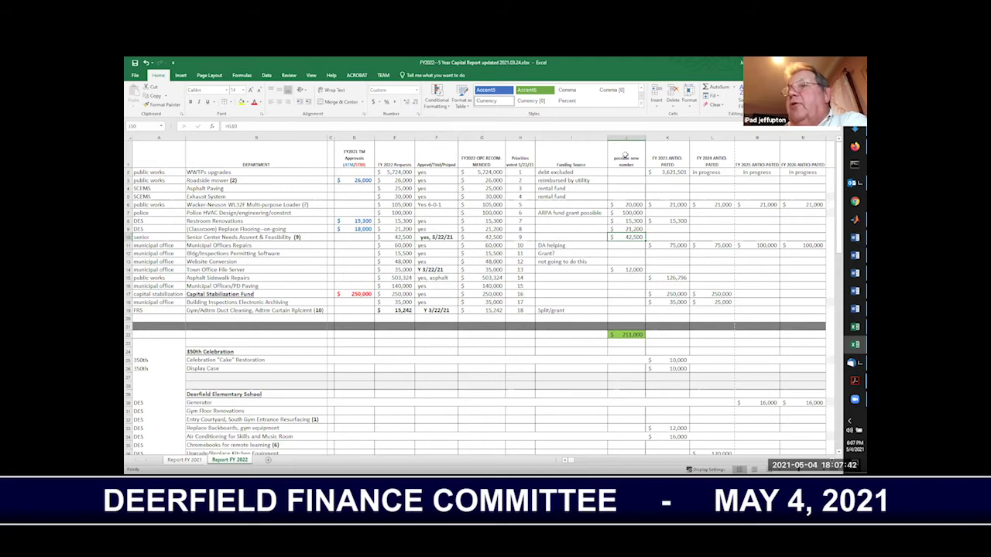
pyautogui.press('Down')
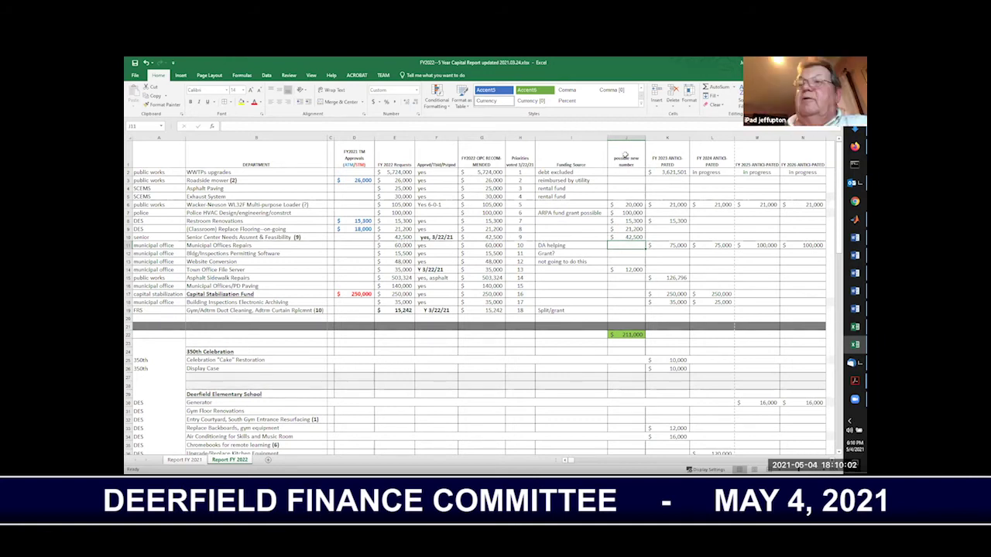
pyautogui.press('Down')
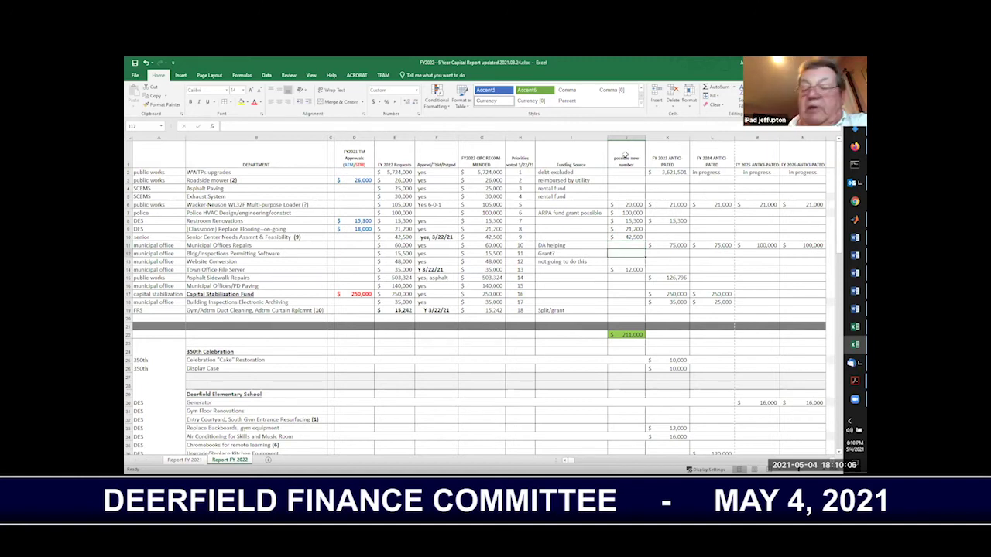
pyautogui.write('0')
pyautogui.press('Return')
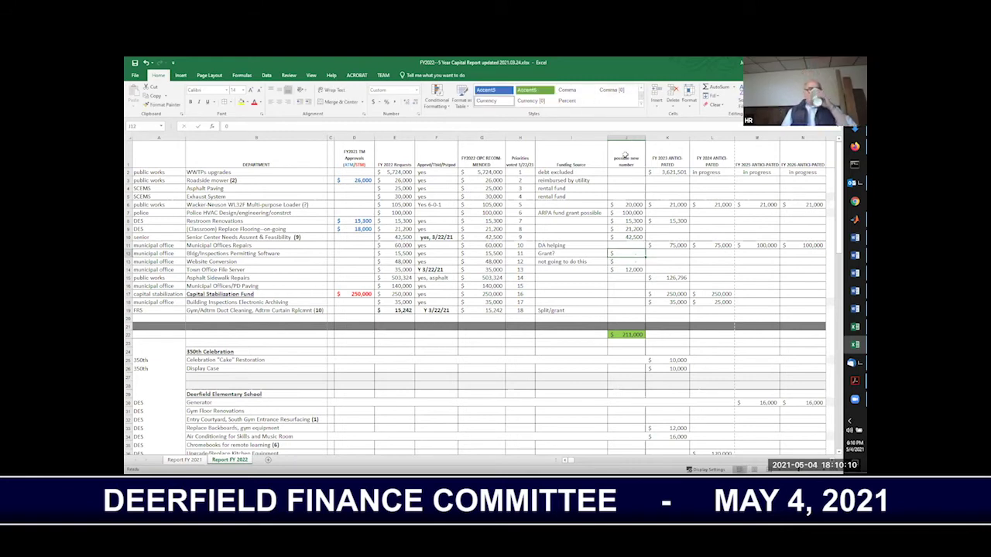
# Enter 0 in J2 to J5 for the WWTP upgrades, roadside mower, asphalt paving and exhaust system requests
pyautogui.press('Up')
pyautogui.press('Up')
pyautogui.press('Up')
pyautogui.press('Up')
pyautogui.press('Up')
pyautogui.press('Up')
pyautogui.press('Up')
pyautogui.press('Up')
pyautogui.press('Up')
pyautogui.press('Up')
pyautogui.press('Up')
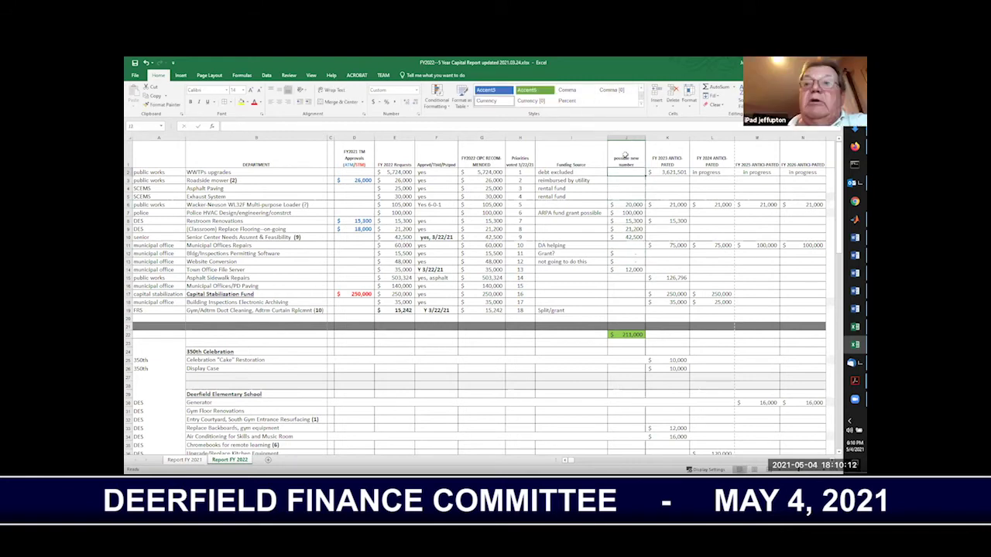
pyautogui.write('0')
pyautogui.press('Return')
pyautogui.write('0')
pyautogui.press('Return')
pyautogui.write('0')
pyautogui.press('Return')
pyautogui.write('0')
pyautogui.press('Return')
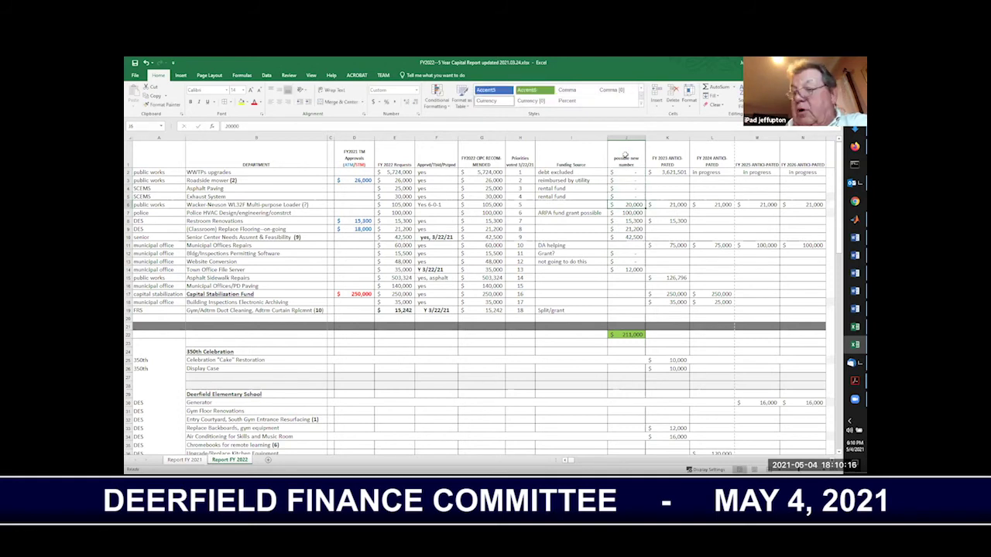
pyautogui.press('Down')
pyautogui.press('Down')
pyautogui.press('Down')
pyautogui.press('Down')
pyautogui.press('Down')
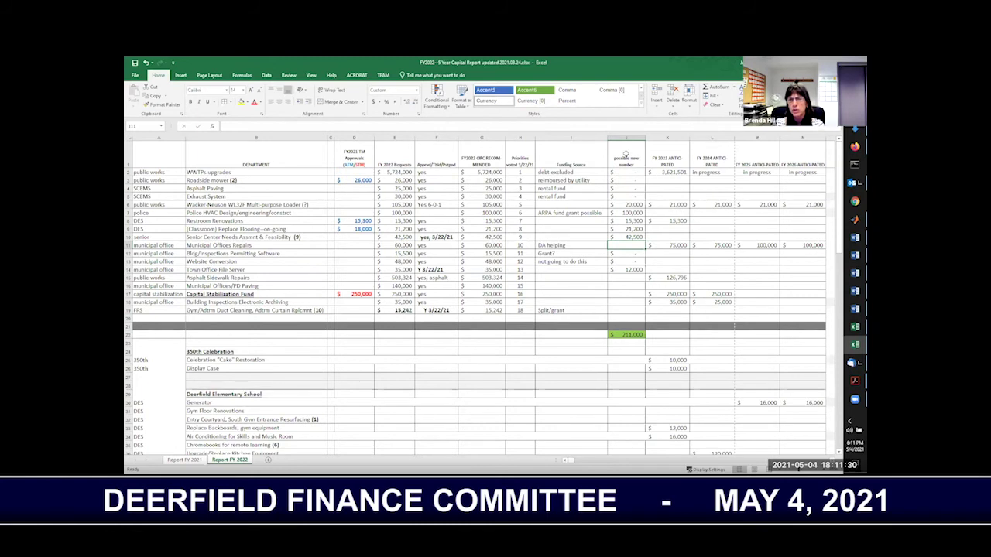
# Enter "grant/arpa" as the funding source for Asphalt Sidewalk Repairs in I15
pyautogui.click(554, 277)
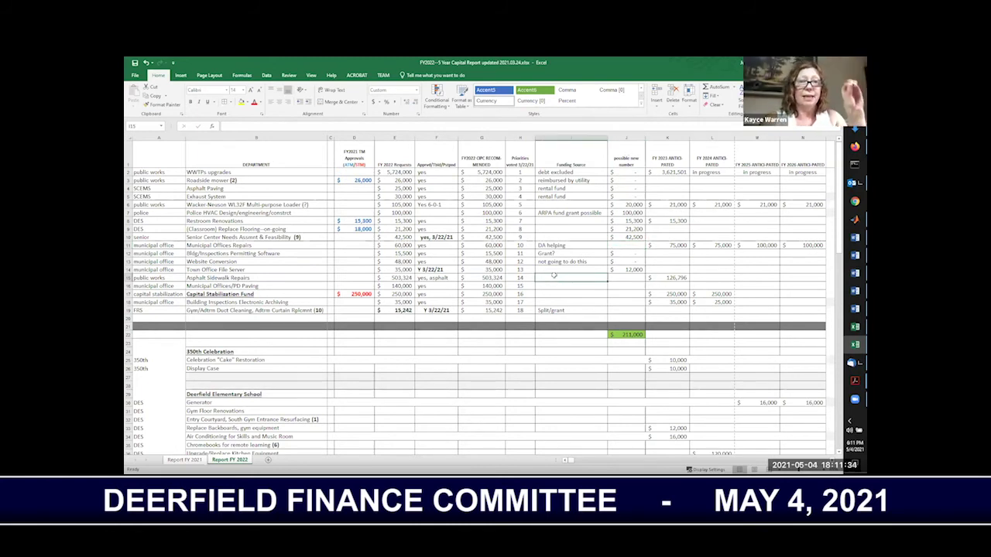
pyautogui.write('grant/arpa')
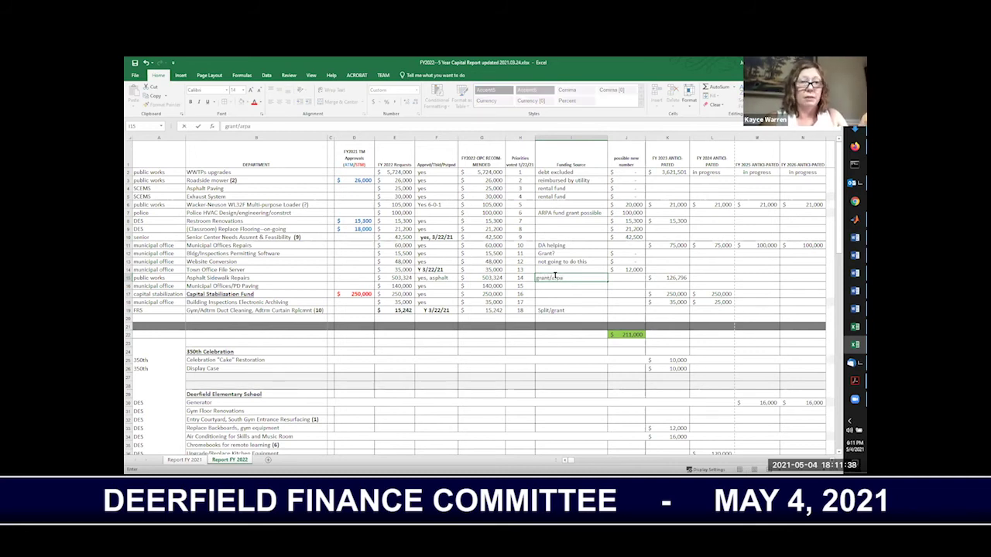
pyautogui.press('Return')
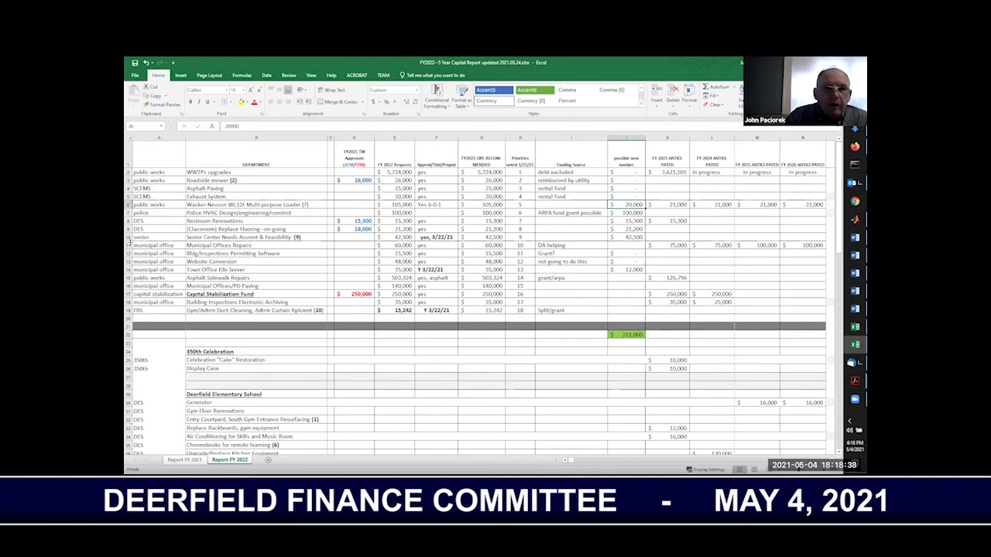
# Extend the Municipal Offices Repairs funding source note in I11 to read "DA helping; use old town hall funds (about 52K)"
pyautogui.click(130, 244)
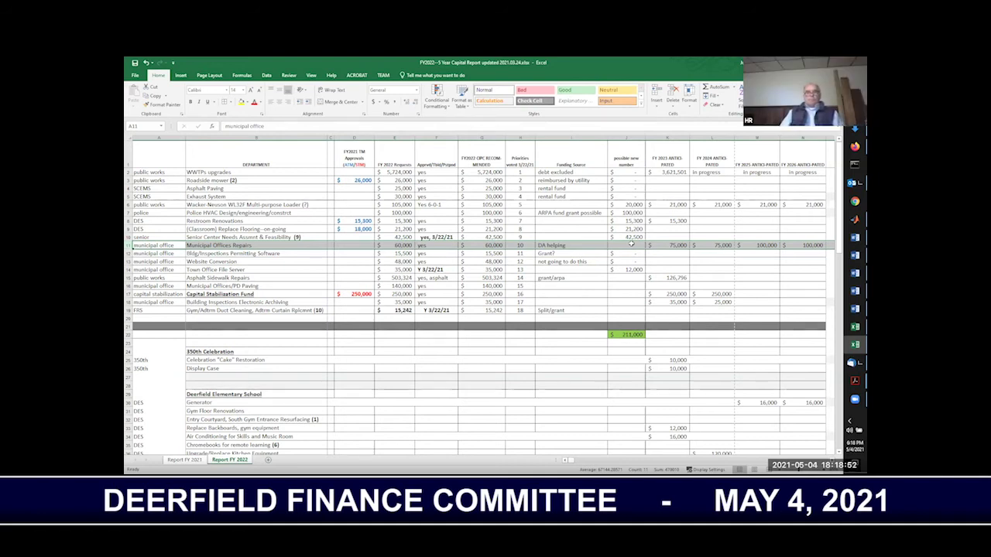
pyautogui.click(584, 245)
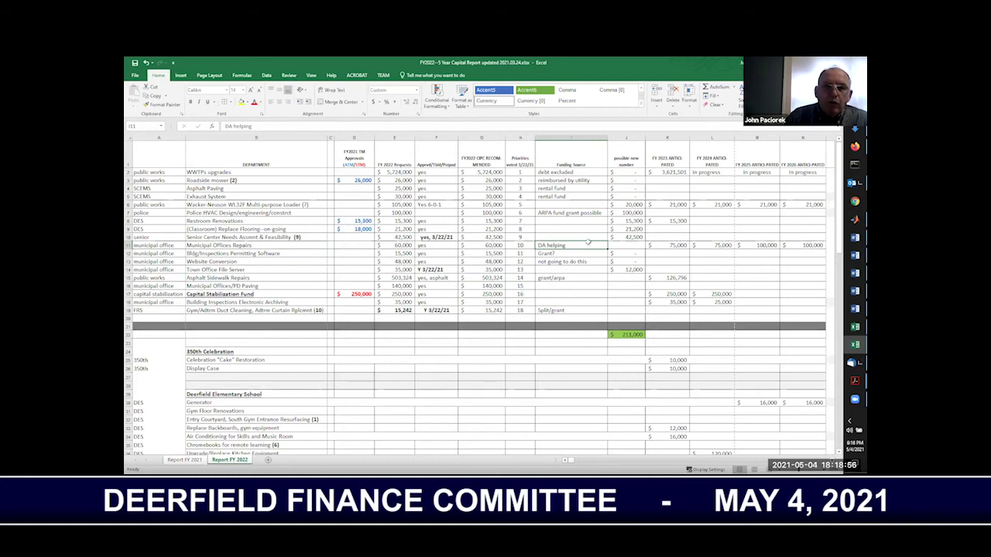
pyautogui.click(285, 126)
pyautogui.write(': use town hall')
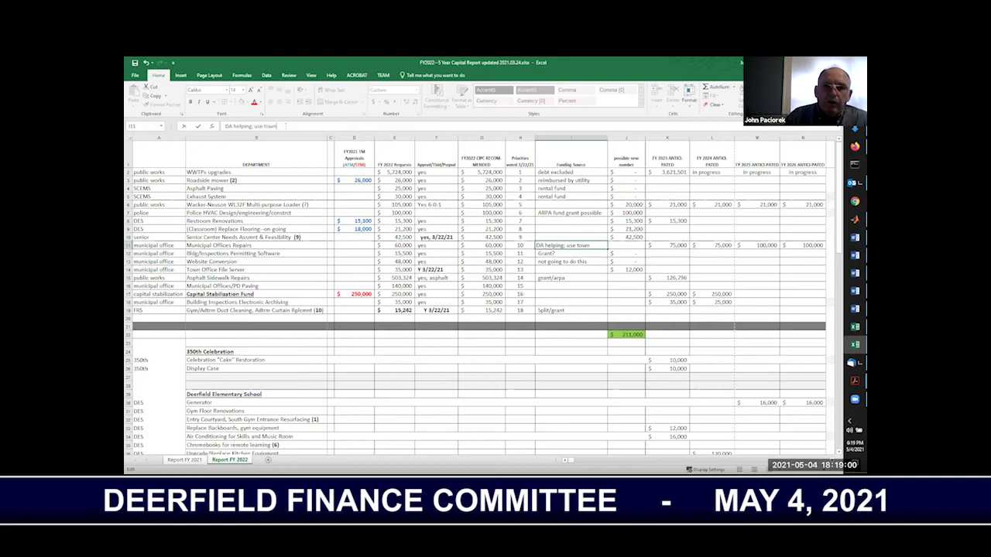
pyautogui.press('BackSpace')
pyautogui.press('BackSpace')
pyautogui.press('BackSpace')
pyautogui.press('BackSpace')
pyautogui.press('BackSpace')
pyautogui.press('BackSpace')
pyautogui.press('BackSpace')
pyautogui.press('BackSpace')
pyautogui.press('BackSpace')
pyautogui.write('old tow')
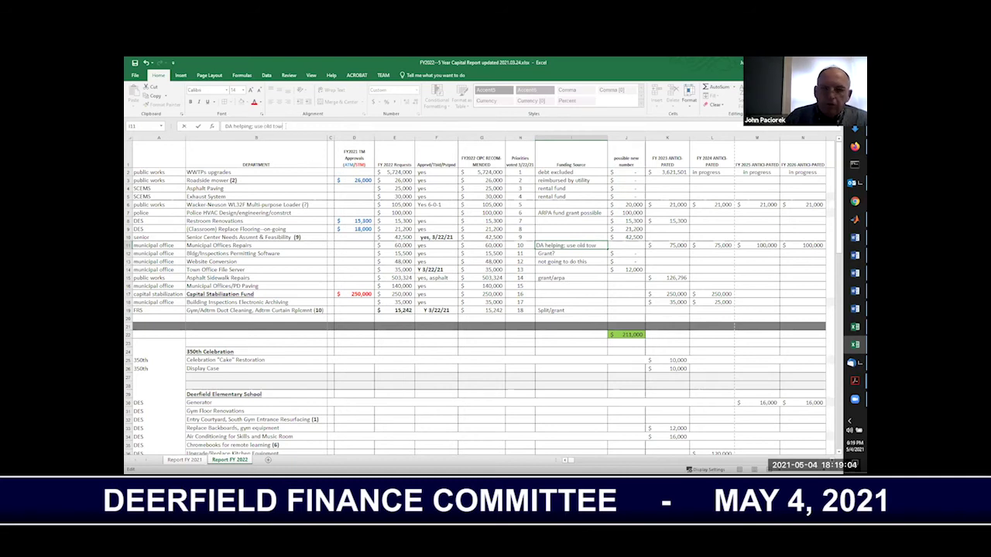
pyautogui.write('n hall funds (about 52K)')
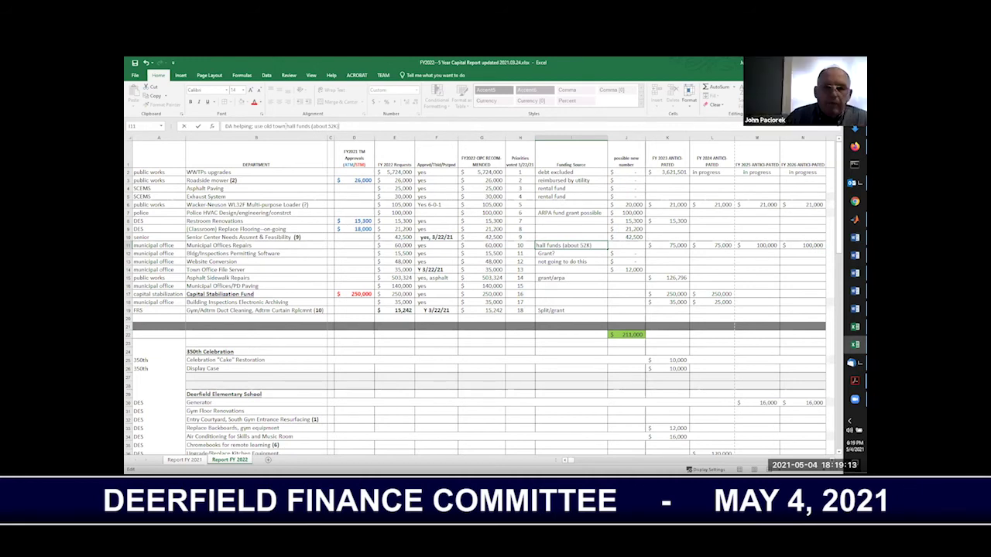
pyautogui.press('Return')
# Widen the Funding Source column so the full Municipal Offices Repairs note fits in its cell
pyautogui.press('Up')
pyautogui.moveTo(606, 137); pyautogui.dragTo(666, 137)
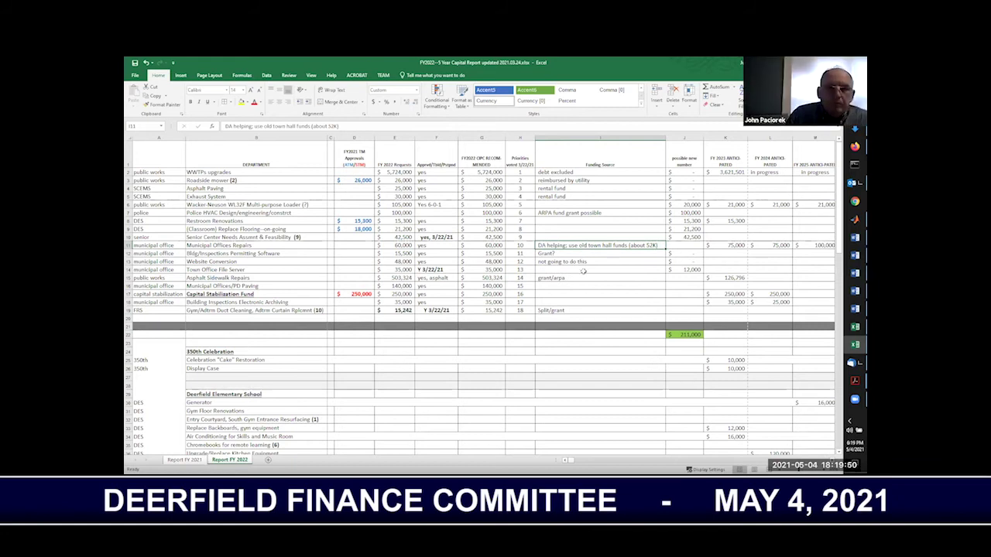
pyautogui.click(582, 262)
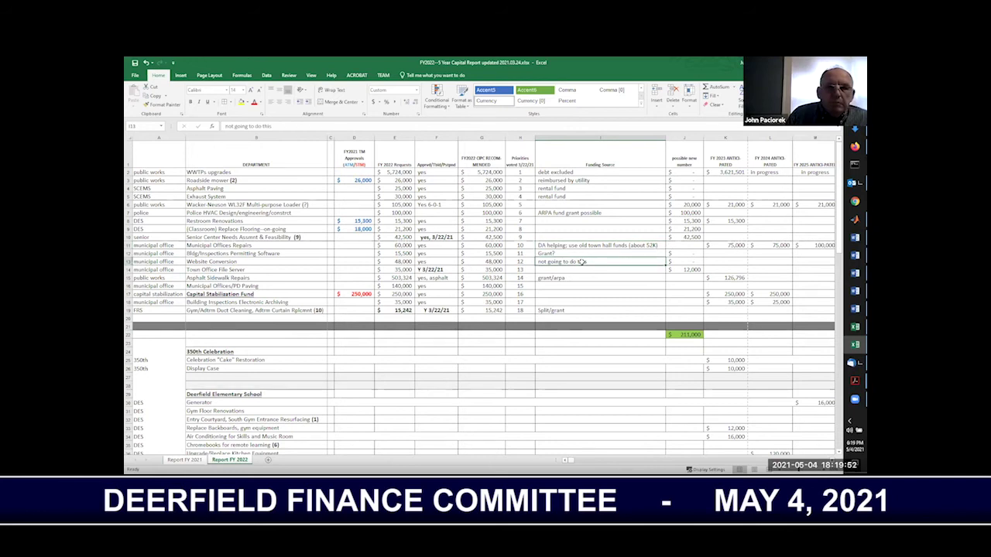